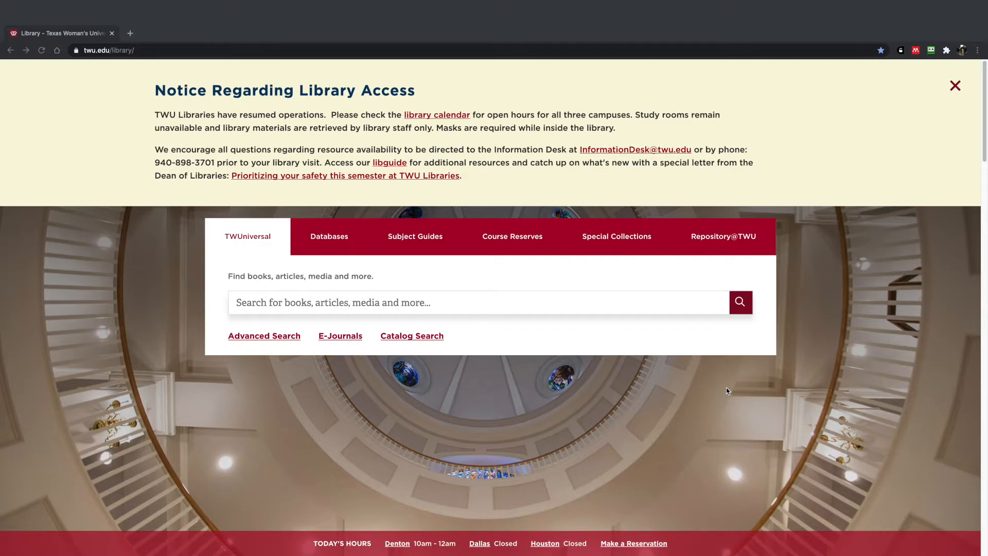
Switch to Mendeley and create a subfolder named ELBOW CONTRACTURE EXAMPLE inside the ACADEMIC ISSUES folder
{"action": "key", "text": "super+Tab"}
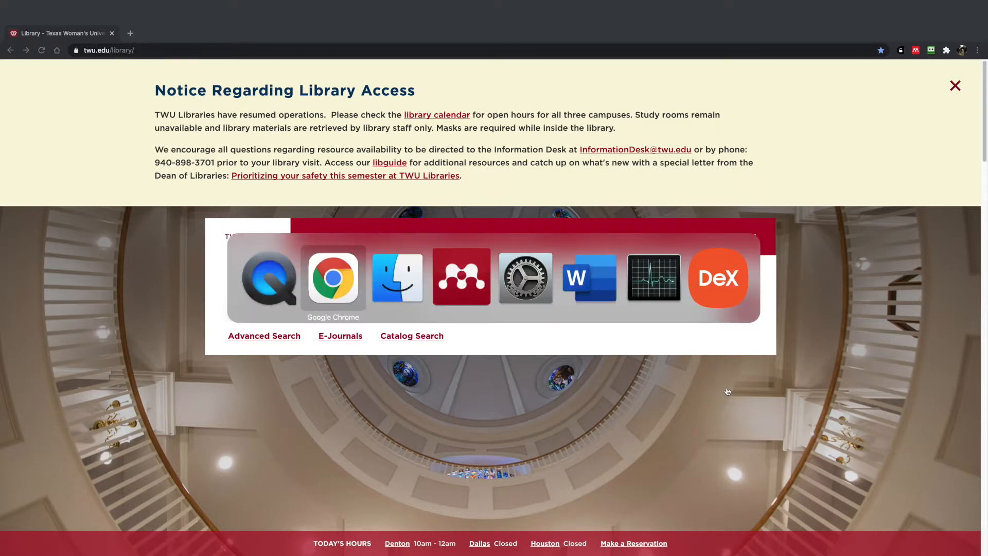
{"action": "key", "text": "super+Tab"}
{"action": "key", "text": "super+Tab"}
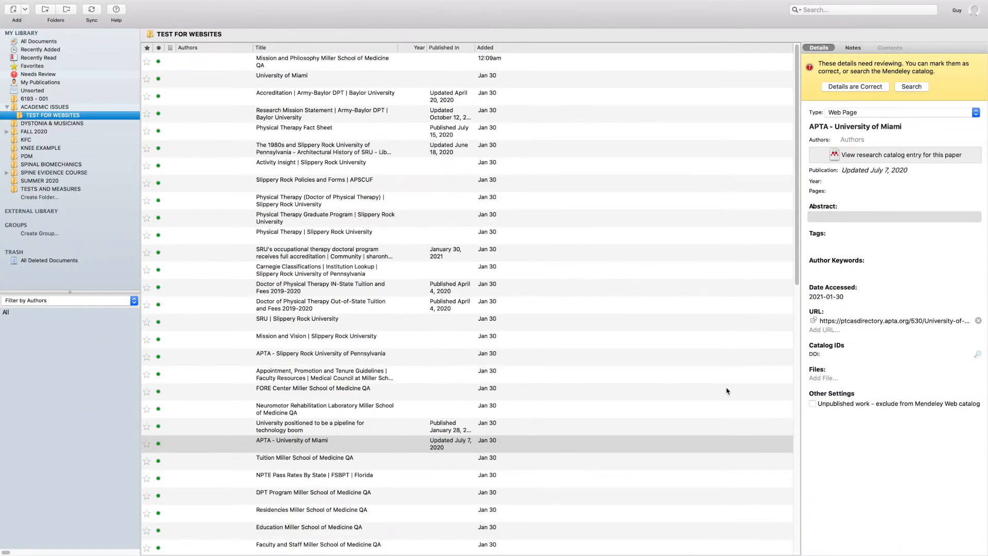
{"action": "left_click", "coordinate": [23, 106]}
{"action": "right_click", "coordinate": [23, 106]}
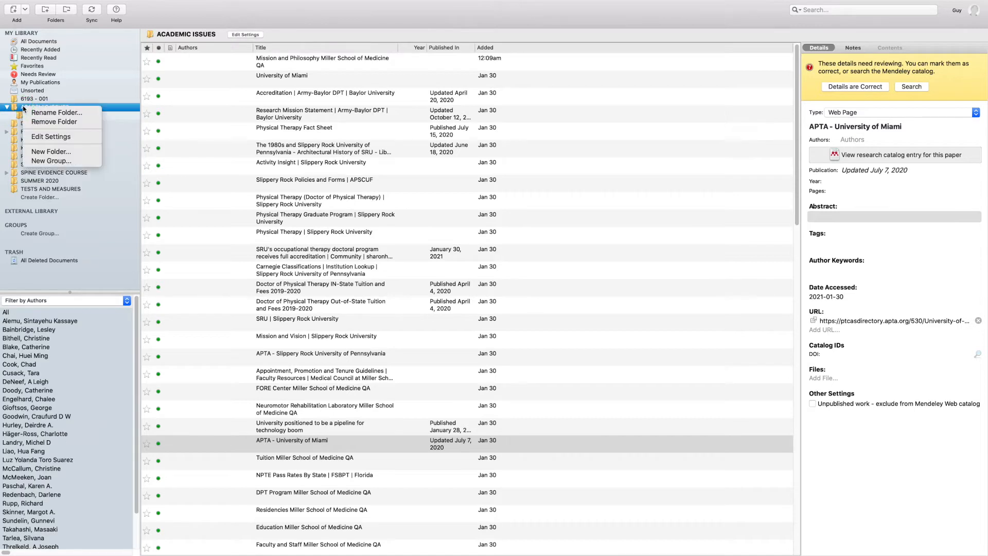
{"action": "left_click", "coordinate": [28, 149]}
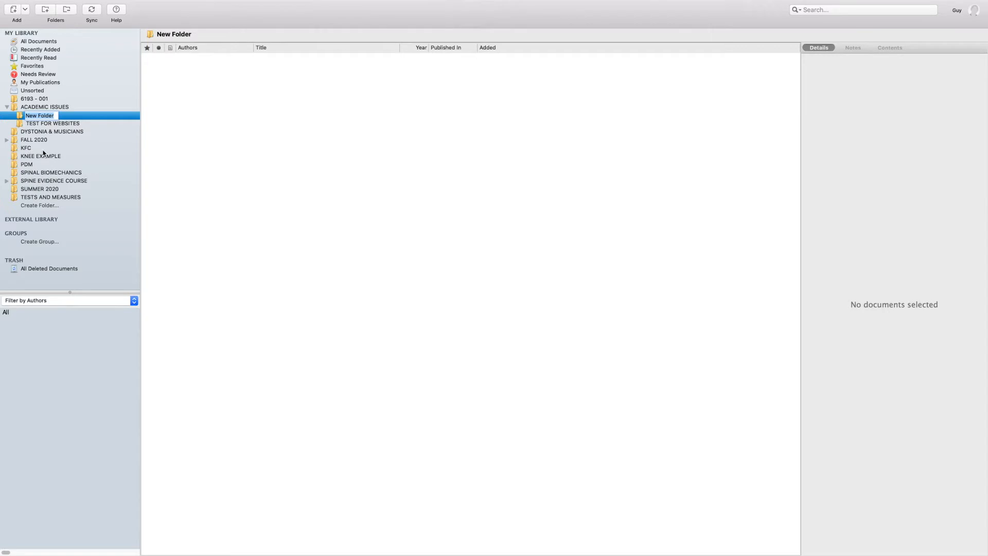
{"action": "type", "text": "ELBOW CONTRACTURE"}
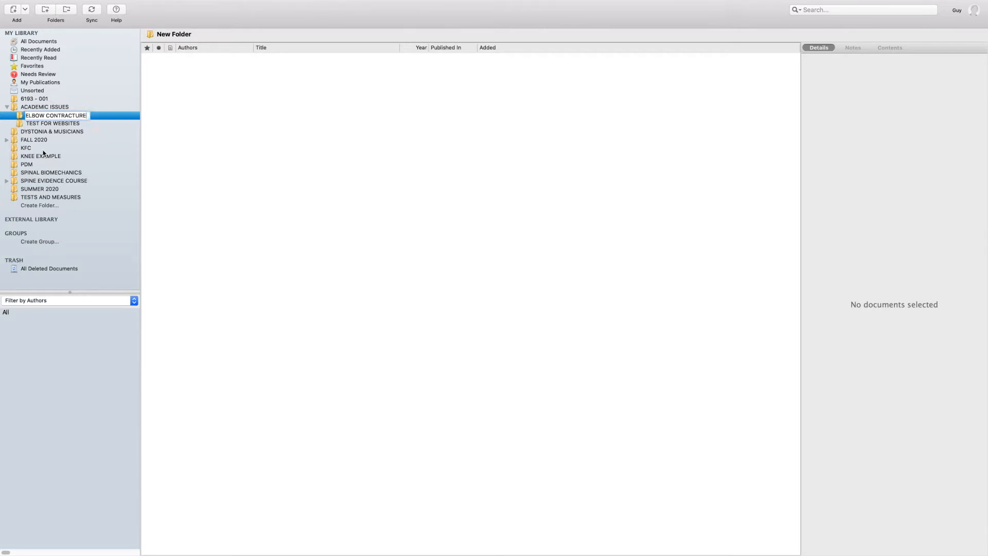
{"action": "type", "text": " EXAMPLE"}
{"action": "key", "text": "Return"}
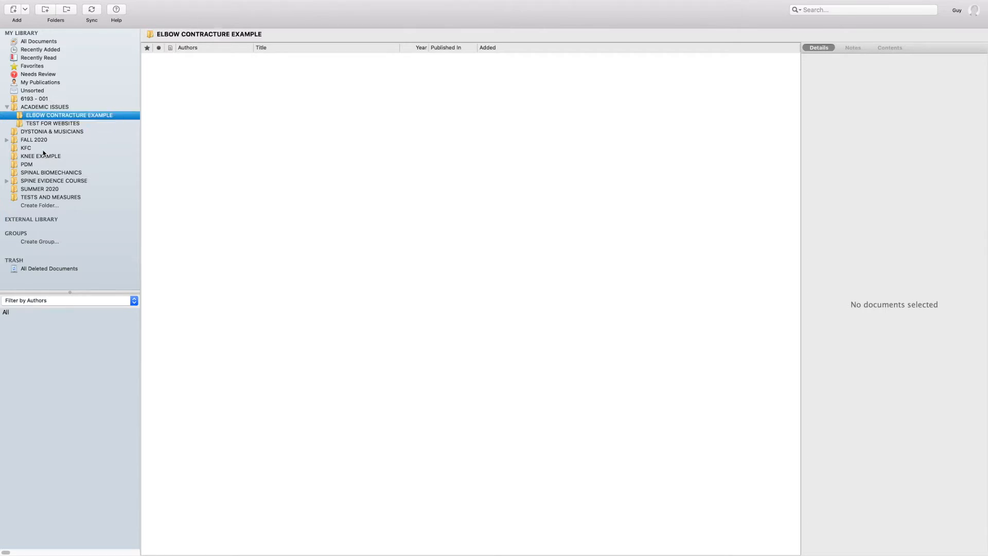
{"action": "left_click", "coordinate": [46, 116]}
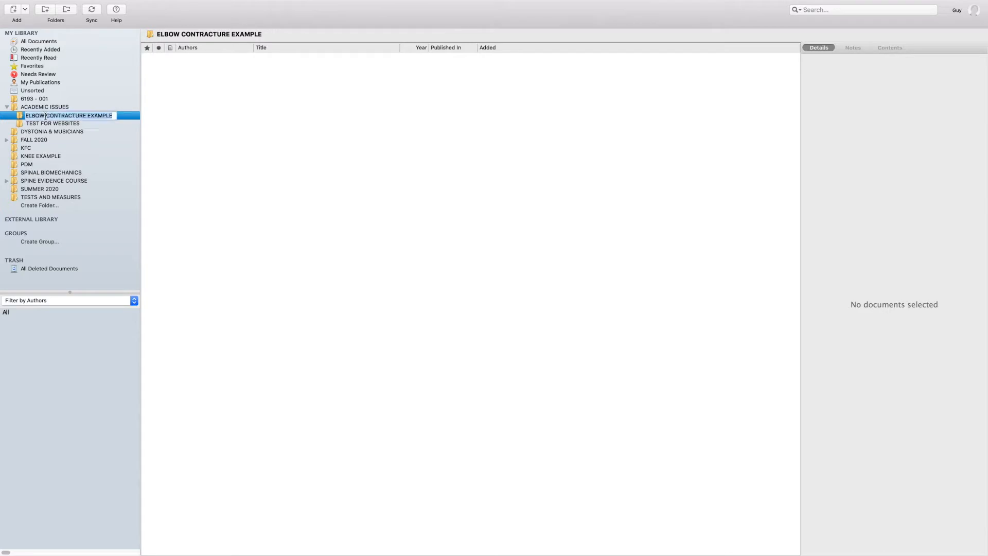
Switch to Google Chrome and search the TWU library for "elbow contracture exercise physical therapy"
{"action": "key", "text": "super+Tab"}
{"action": "key", "text": "super+Tab"}
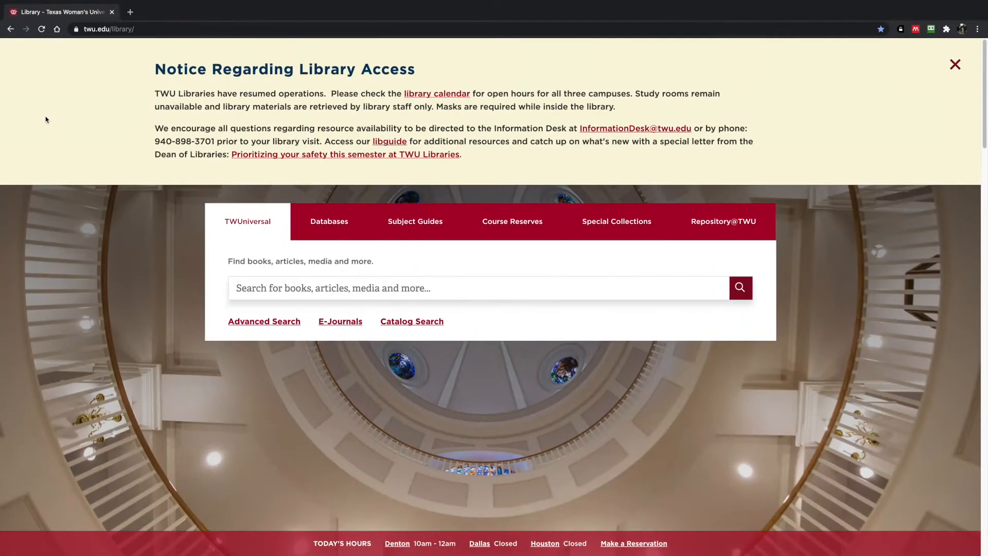
{"action": "left_click", "coordinate": [273, 286]}
{"action": "type", "text": "elbow contracture"}
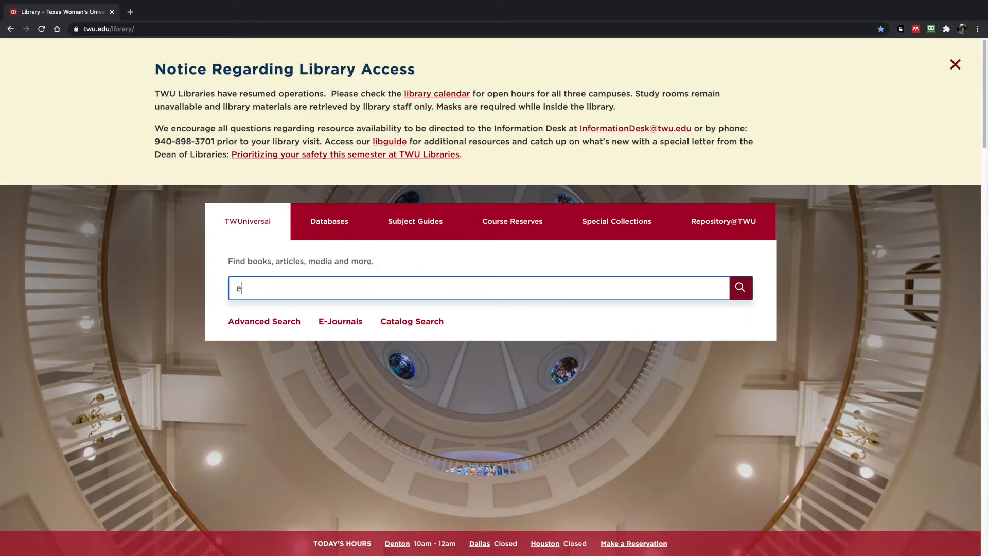
{"action": "type", "text": " exercise physical therapy"}
{"action": "key", "text": "Return"}
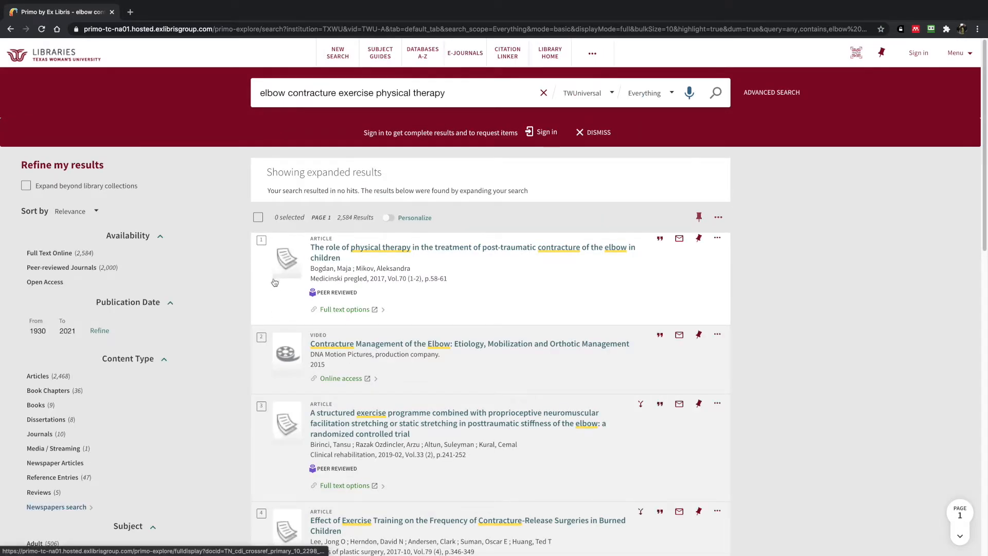
Select search results 2 through 9, from the elbow contracture management video to the heterotopic ossification article
{"action": "scroll", "coordinate": [437, 327], "scroll_direction": "down", "scroll_amount": 1}
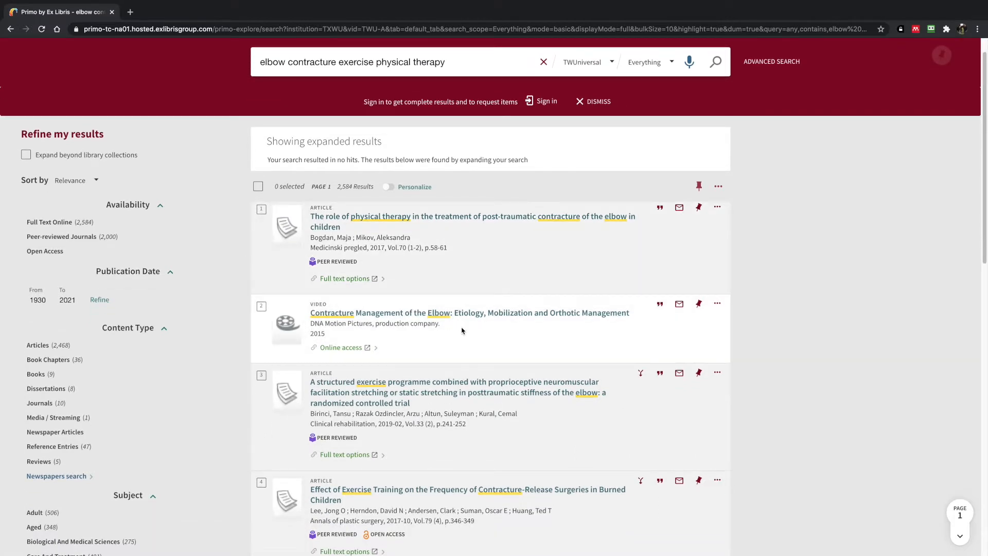
{"action": "scroll", "coordinate": [461, 330], "scroll_direction": "down", "scroll_amount": 1}
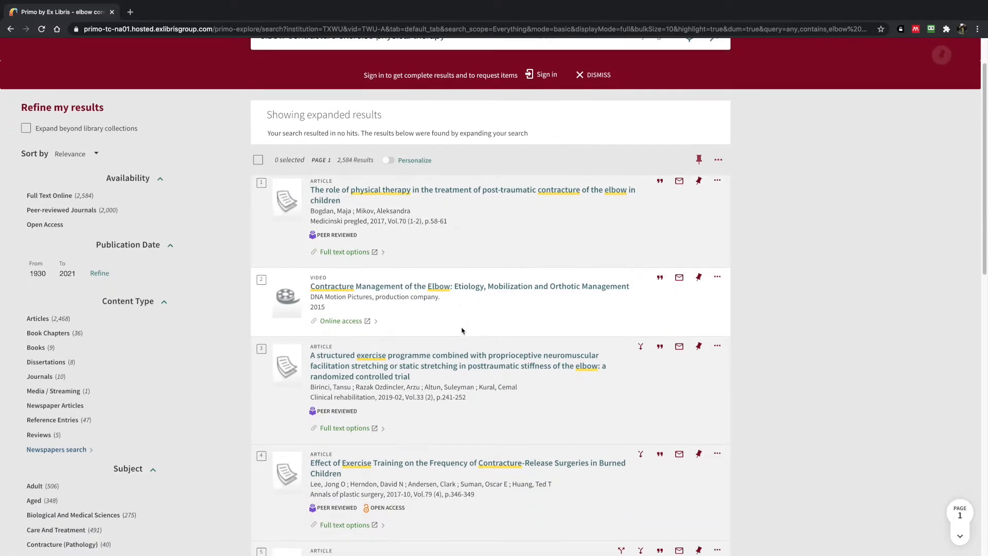
{"action": "left_click", "coordinate": [265, 284]}
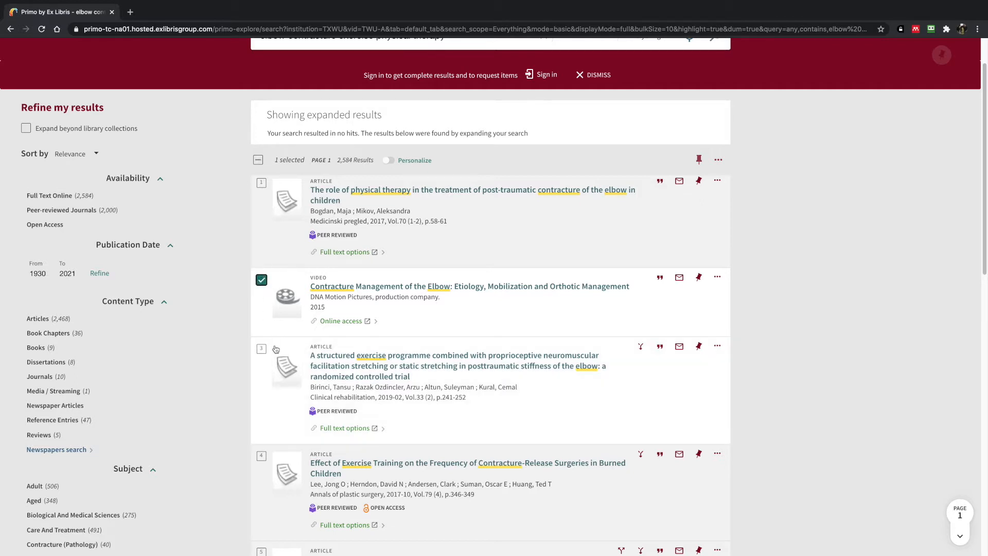
{"action": "scroll", "coordinate": [373, 363], "scroll_direction": "down", "scroll_amount": 2}
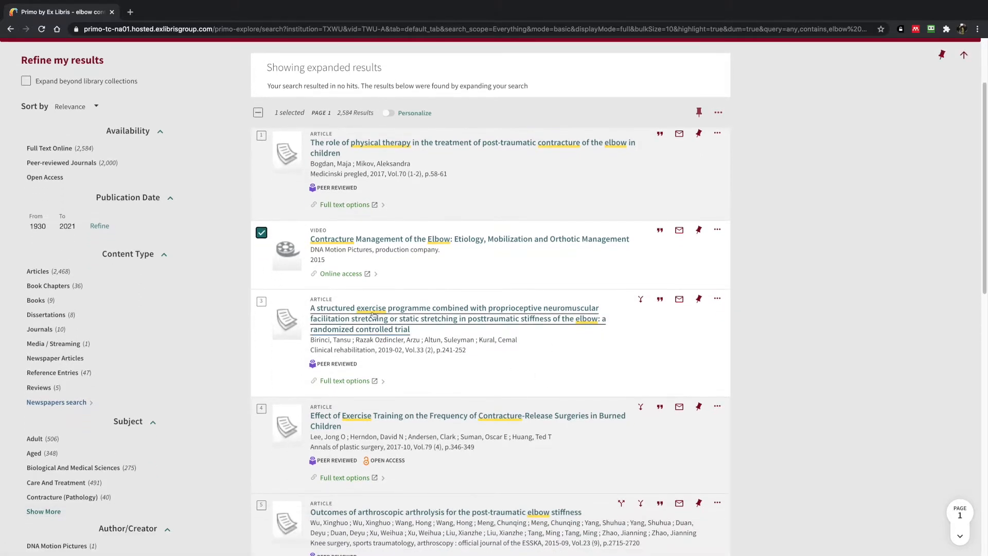
{"action": "left_click", "coordinate": [261, 301]}
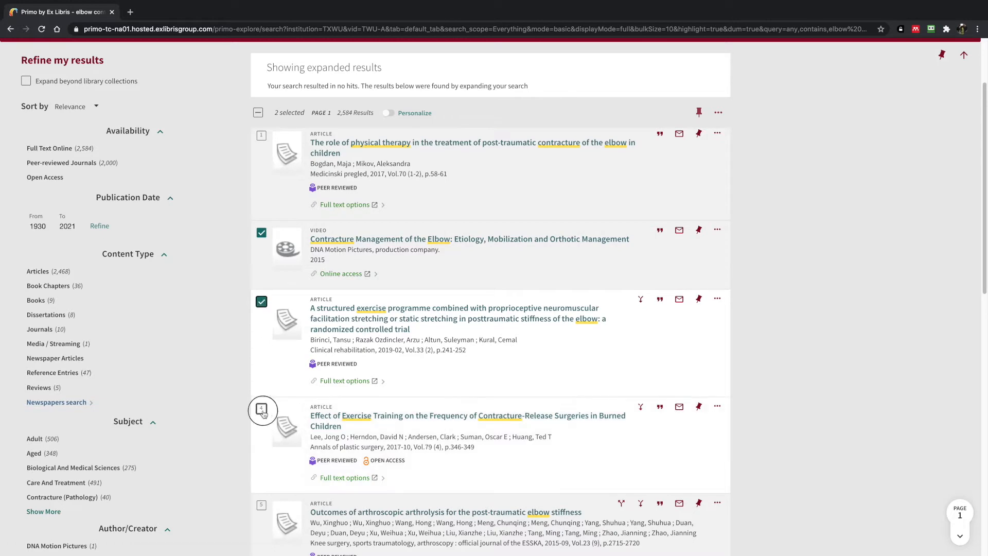
{"action": "left_click", "coordinate": [262, 410]}
{"action": "scroll", "coordinate": [266, 416], "scroll_direction": "down", "scroll_amount": 3}
{"action": "scroll", "coordinate": [265, 414], "scroll_direction": "down", "scroll_amount": 1}
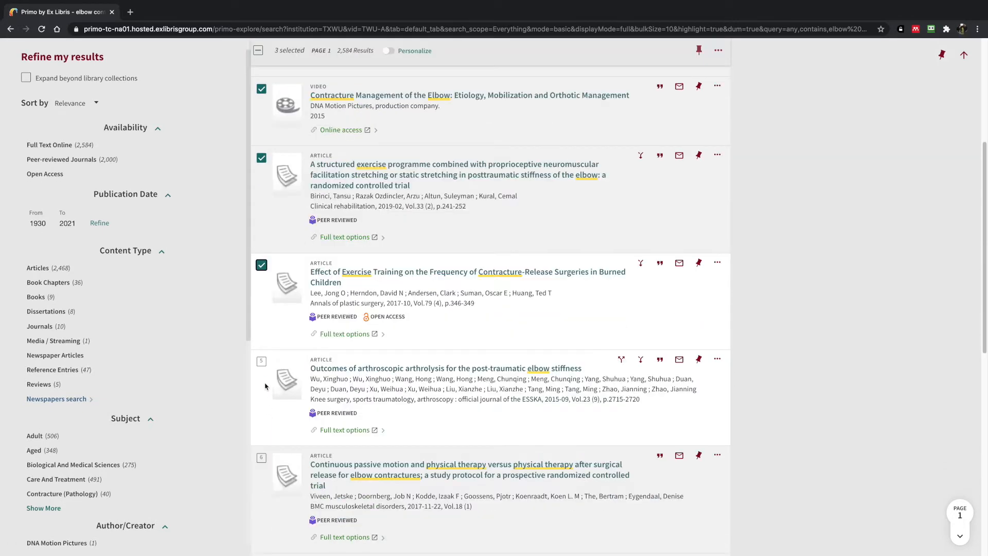
{"action": "left_click", "coordinate": [262, 363]}
{"action": "scroll", "coordinate": [261, 355], "scroll_direction": "down", "scroll_amount": 3}
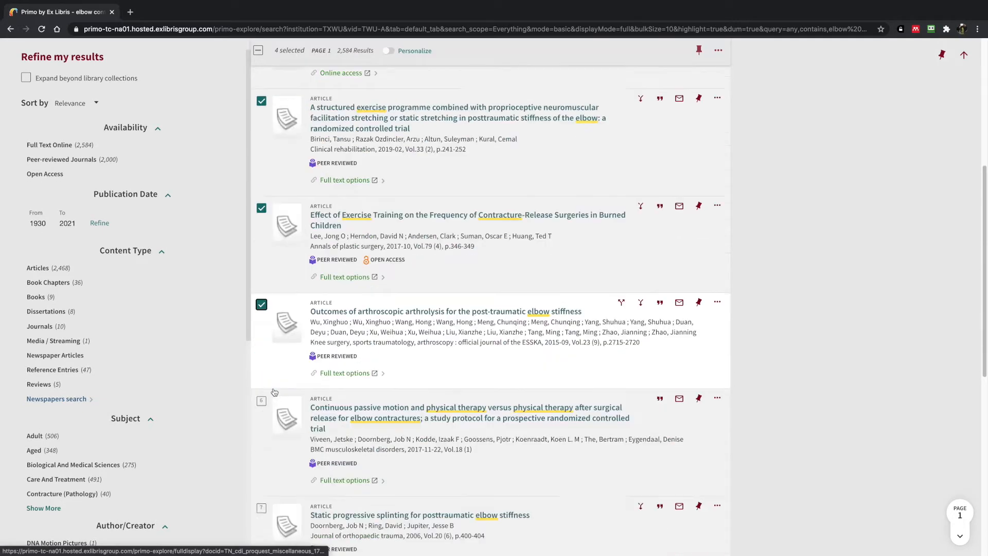
{"action": "left_click", "coordinate": [260, 339]}
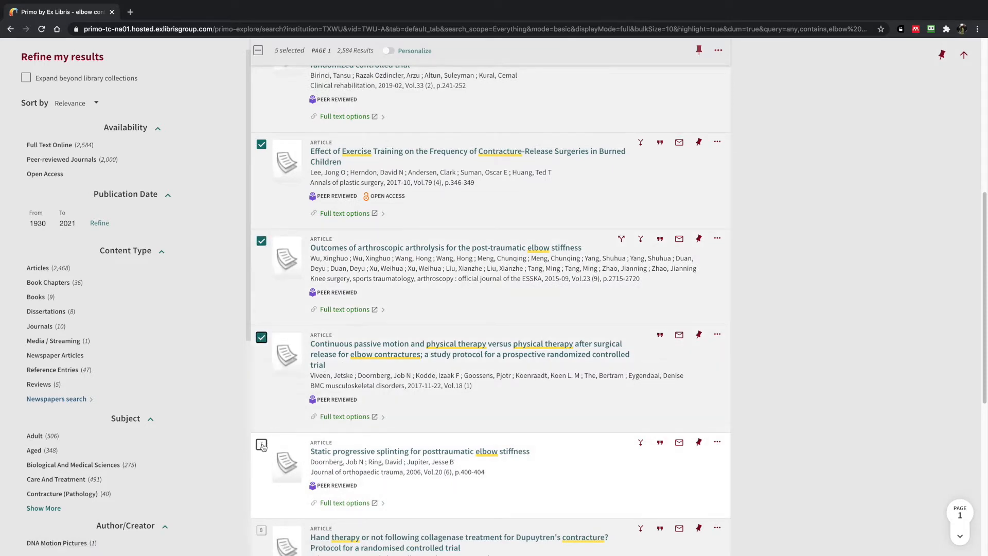
{"action": "left_click", "coordinate": [262, 443]}
{"action": "scroll", "coordinate": [262, 445], "scroll_direction": "down", "scroll_amount": 3}
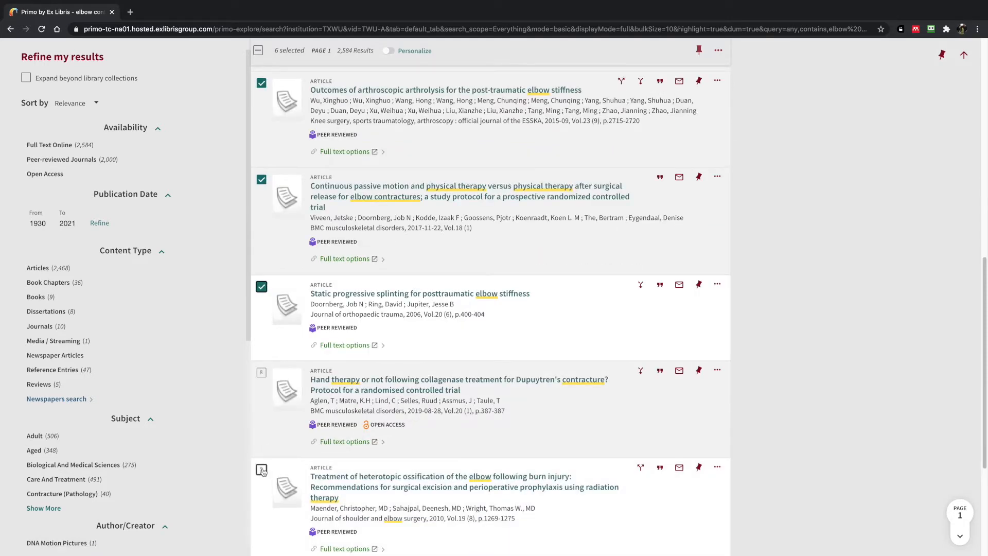
{"action": "left_click", "coordinate": [261, 374]}
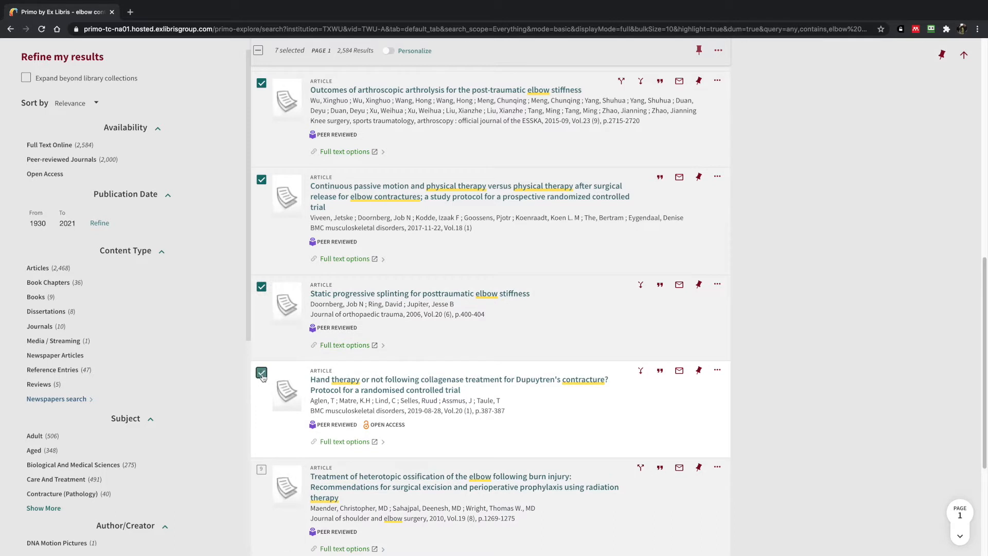
{"action": "left_click", "coordinate": [262, 470]}
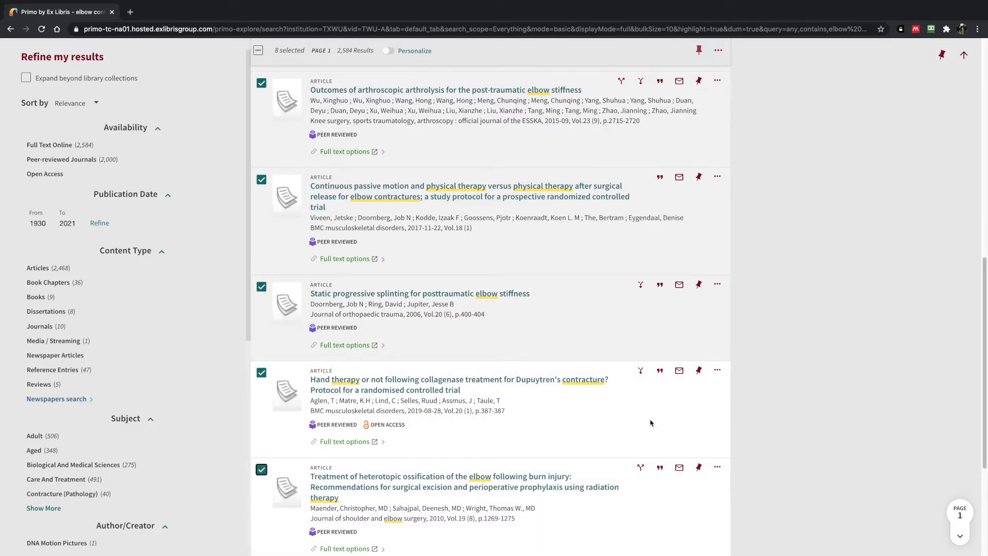
Export the selected search results together as a downloaded RIS file, leaving the encoding unset
{"action": "scroll", "coordinate": [777, 400], "scroll_direction": "up", "scroll_amount": 8}
{"action": "scroll", "coordinate": [776, 399], "scroll_direction": "up", "scroll_amount": 3}
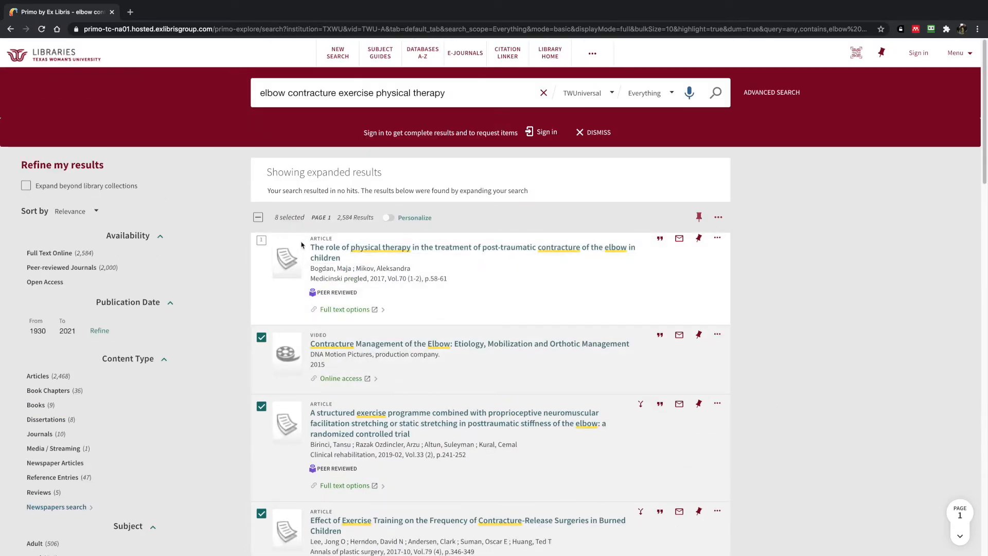
{"action": "left_click_drag", "start_coordinate": [276, 217], "coordinate": [308, 217]}
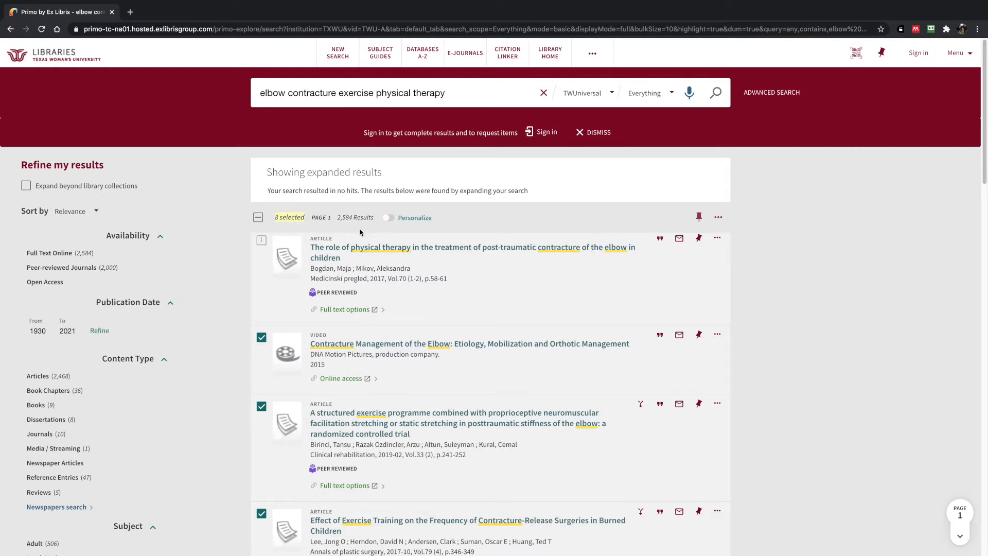
{"action": "left_click", "coordinate": [768, 224]}
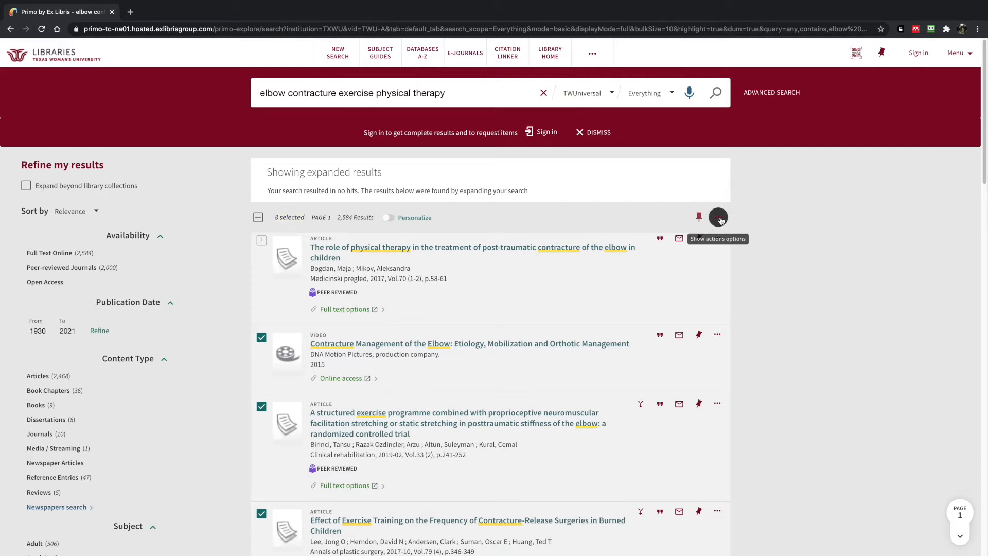
{"action": "left_click", "coordinate": [718, 217]}
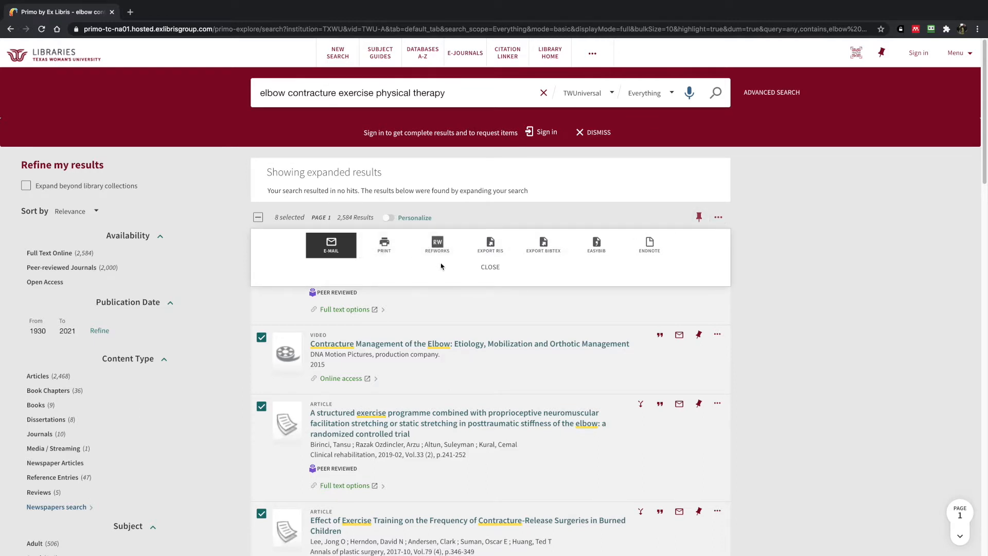
{"action": "left_click", "coordinate": [506, 252]}
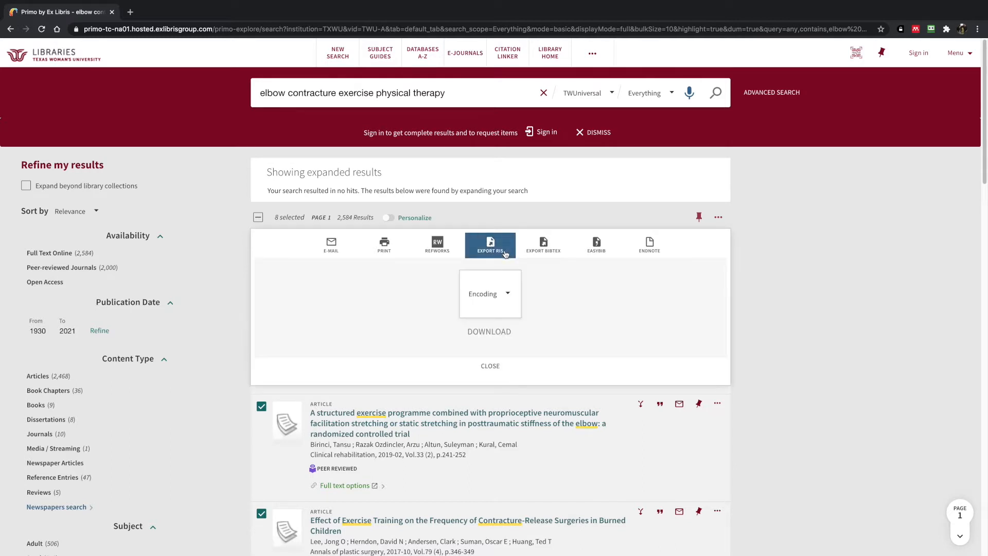
{"action": "left_click", "coordinate": [496, 333]}
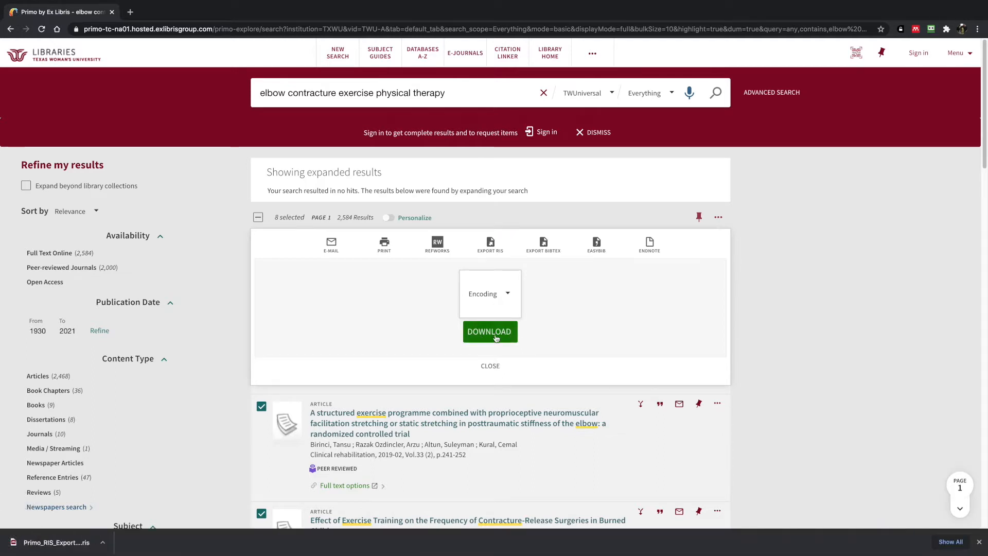
{"action": "left_click", "coordinate": [490, 366]}
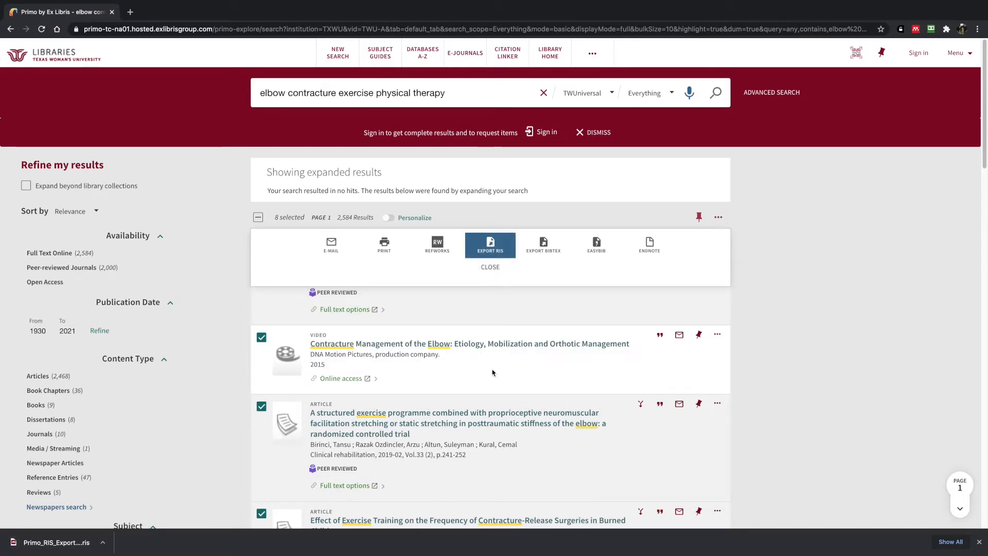
Switch to Mendeley and import Primo_RIS_Export (86).ris from Downloads into the ELBOW CONTRACTURE EXAMPLE folder
{"action": "key", "text": "super+Tab"}
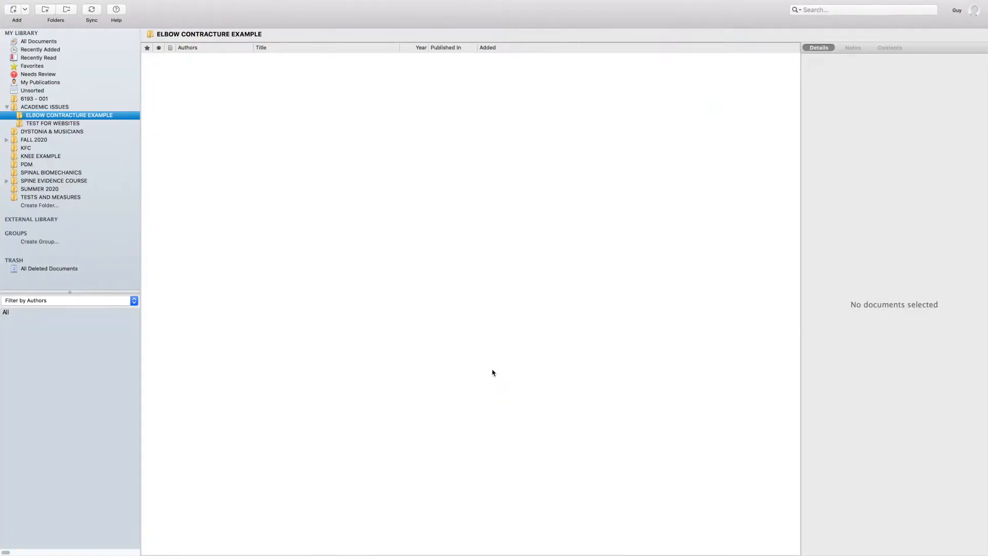
{"action": "left_click", "coordinate": [25, 10]}
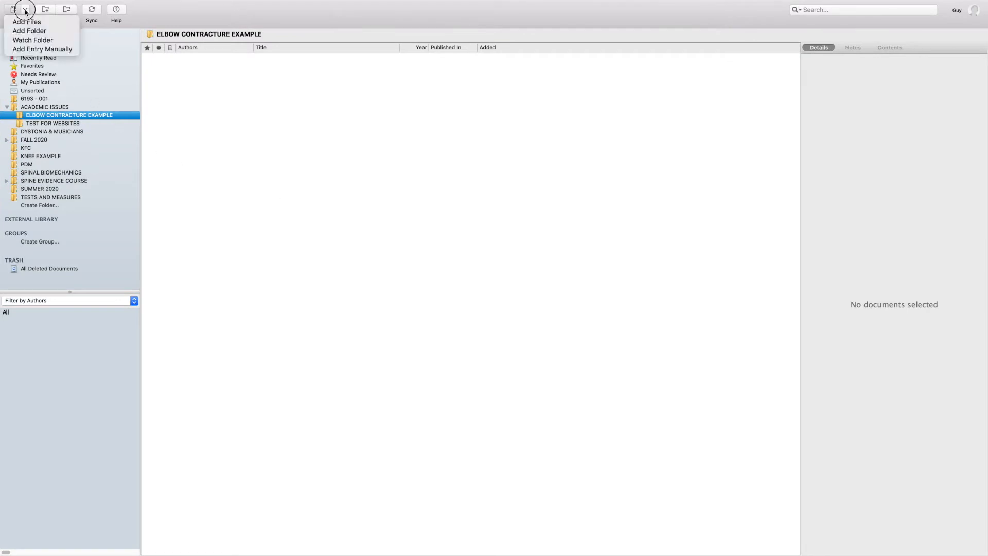
{"action": "left_click", "coordinate": [26, 22]}
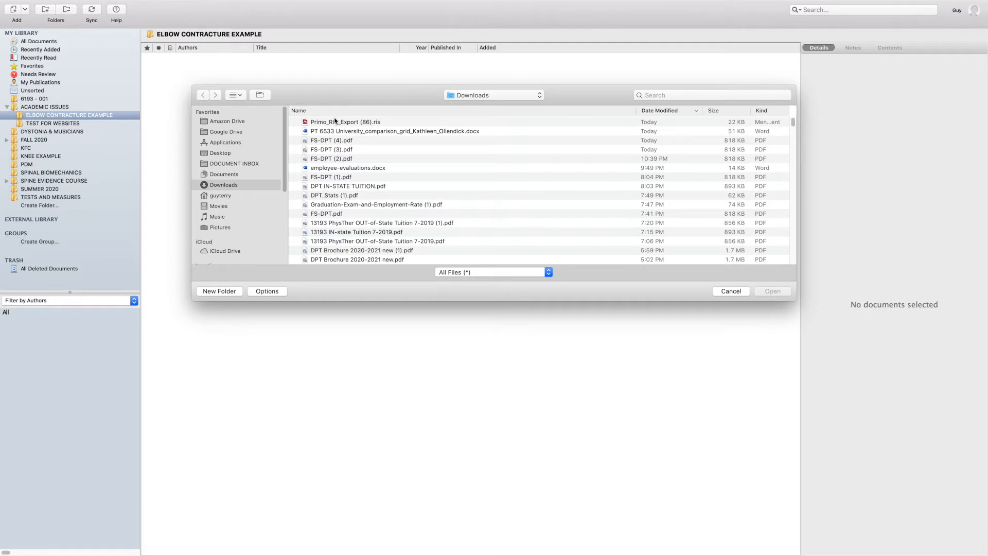
{"action": "left_click", "coordinate": [336, 122]}
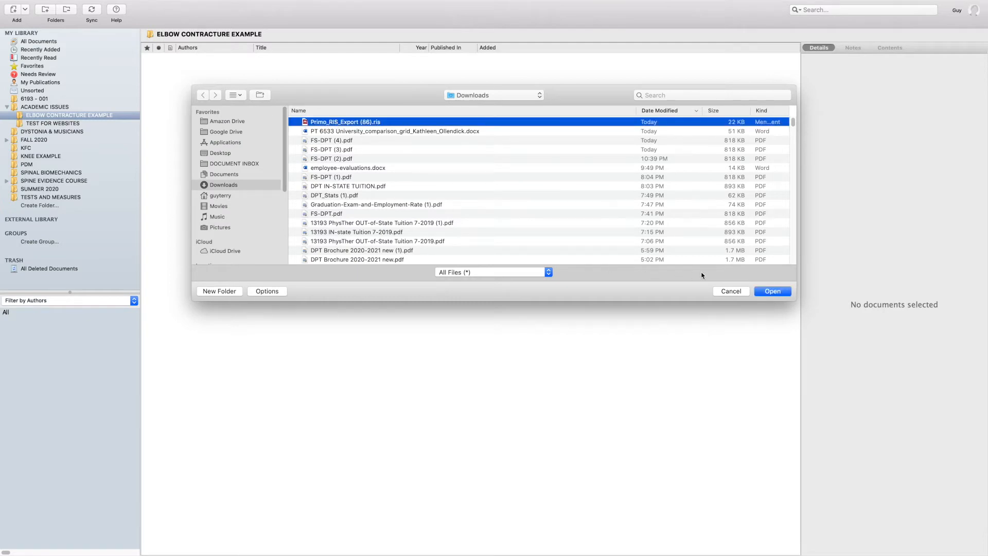
{"action": "left_click", "coordinate": [772, 291]}
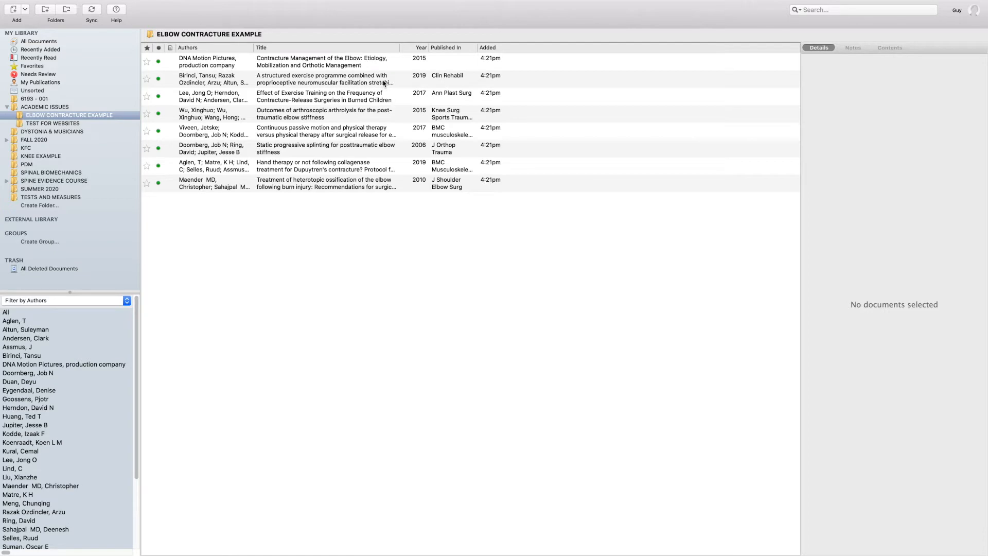
Review the details of the first three imported references in the ELBOW CONTRACTURE EXAMPLE folder
{"action": "left_click", "coordinate": [371, 64]}
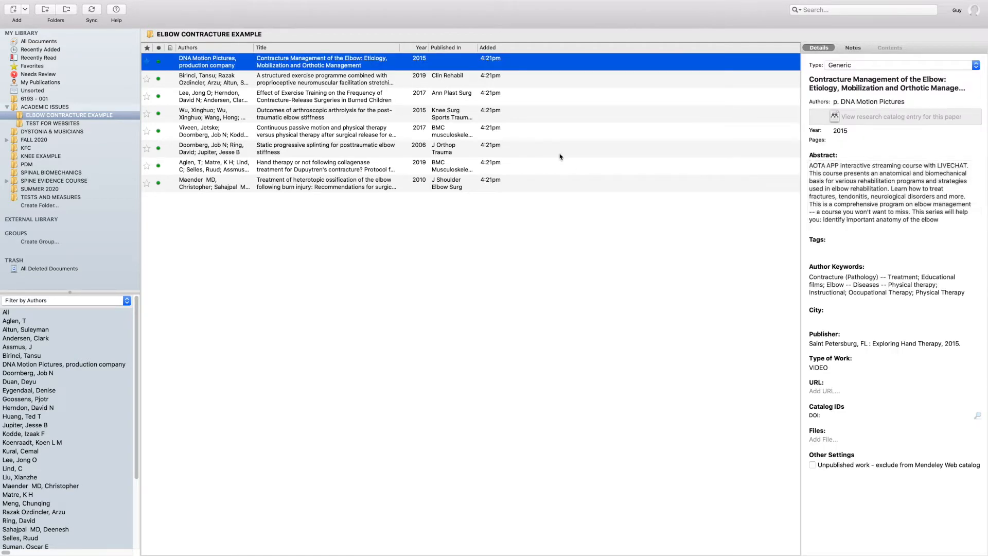
{"action": "left_click", "coordinate": [361, 85]}
{"action": "left_click", "coordinate": [362, 97]}
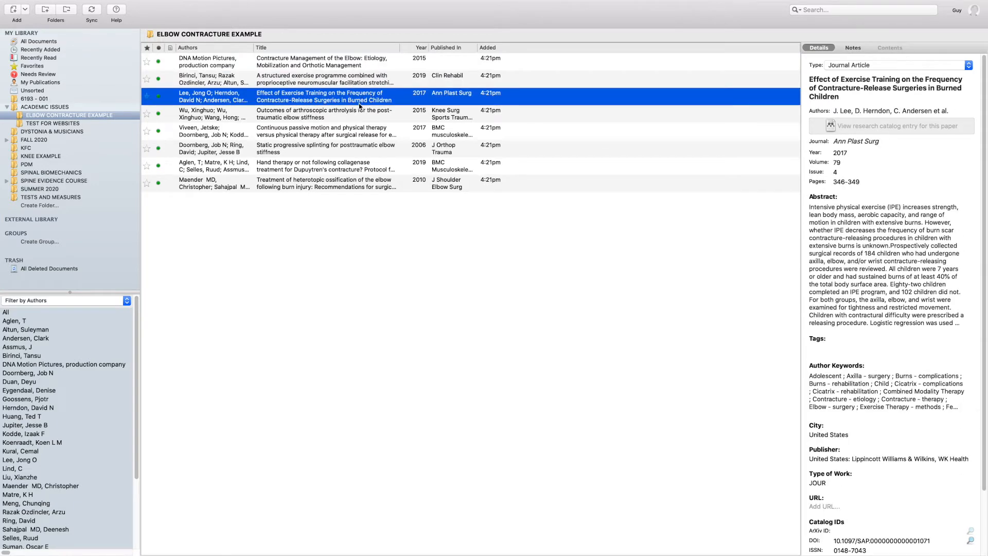
Switch to the browser and search the web in a new tab for "elbow contracture after fracture"
{"action": "left_click", "coordinate": [361, 118]}
{"action": "key", "text": "super+Tab"}
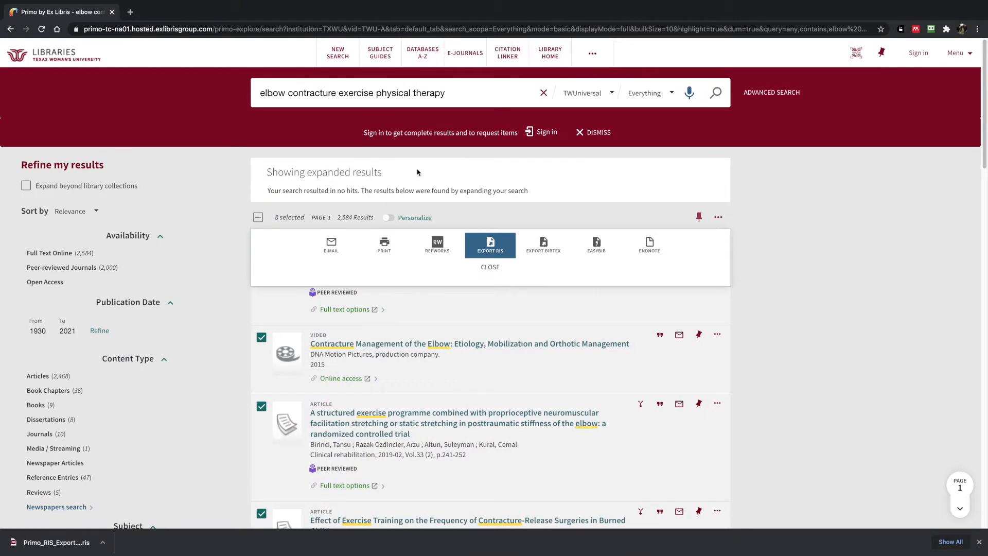
{"action": "left_click", "coordinate": [130, 12]}
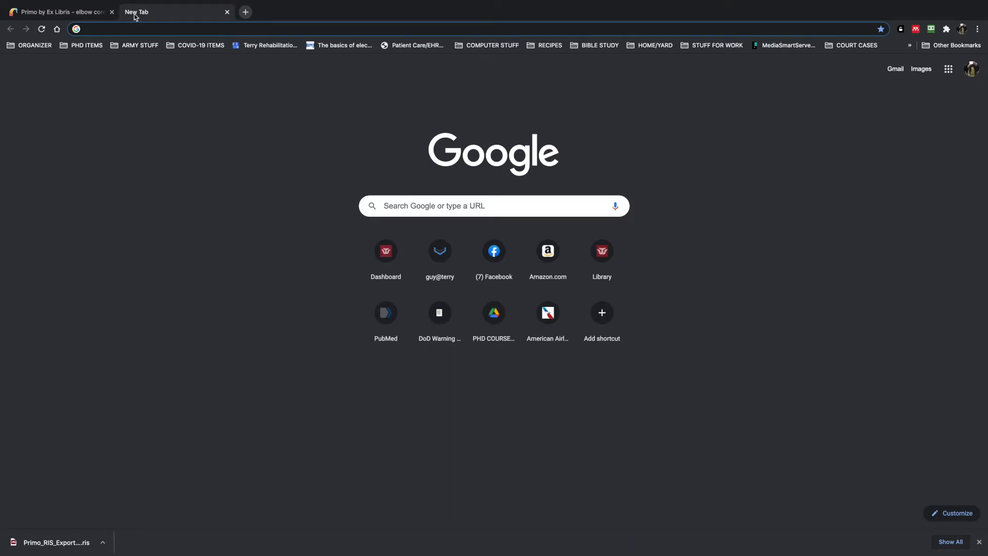
{"action": "type", "text": "elbow contra"}
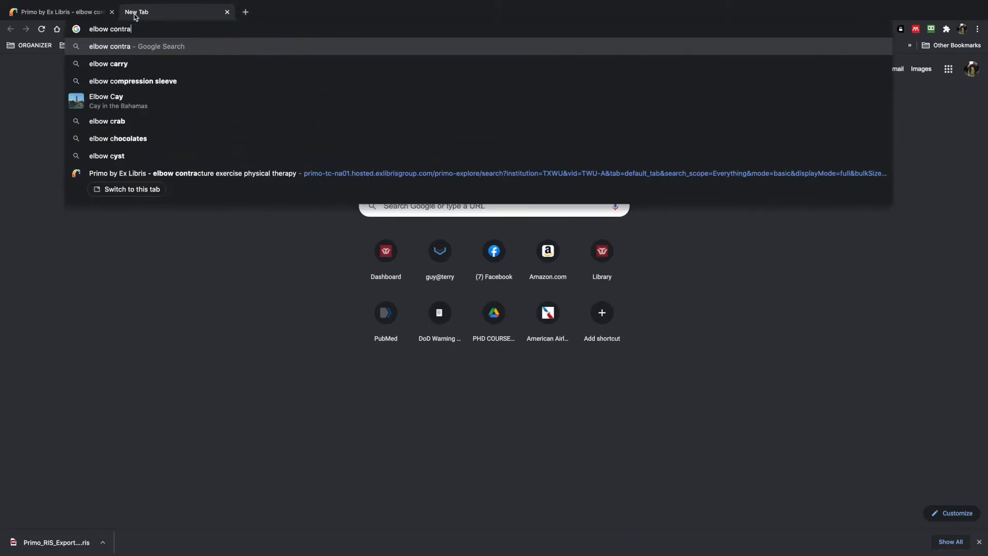
{"action": "type", "text": "cture after fracture"}
{"action": "key", "text": "Return"}
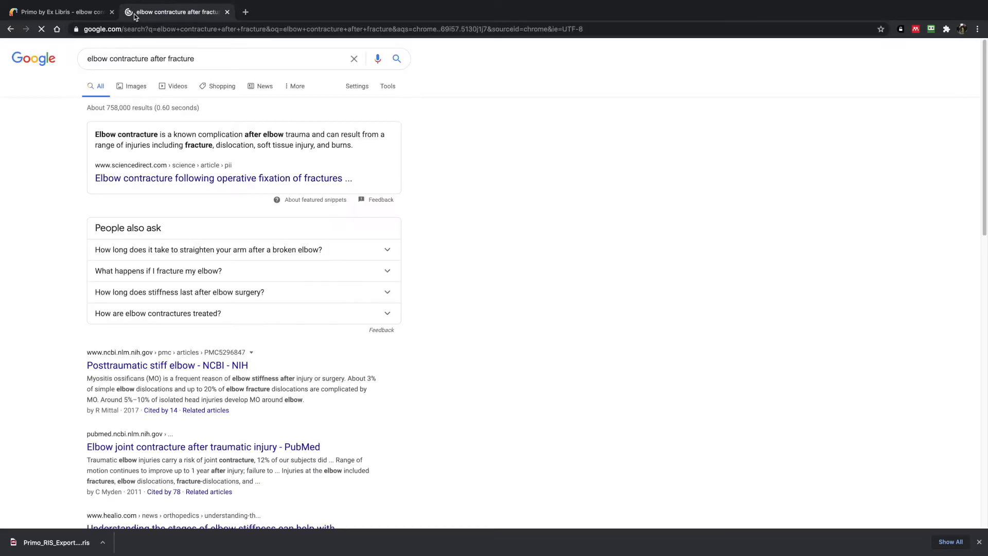
After viewing the ScienceDirect article, search for "elbow flexion contracture therapy" and open the Orthobullets Elbow Stiffness and Contractures page
{"action": "left_click", "coordinate": [207, 179]}
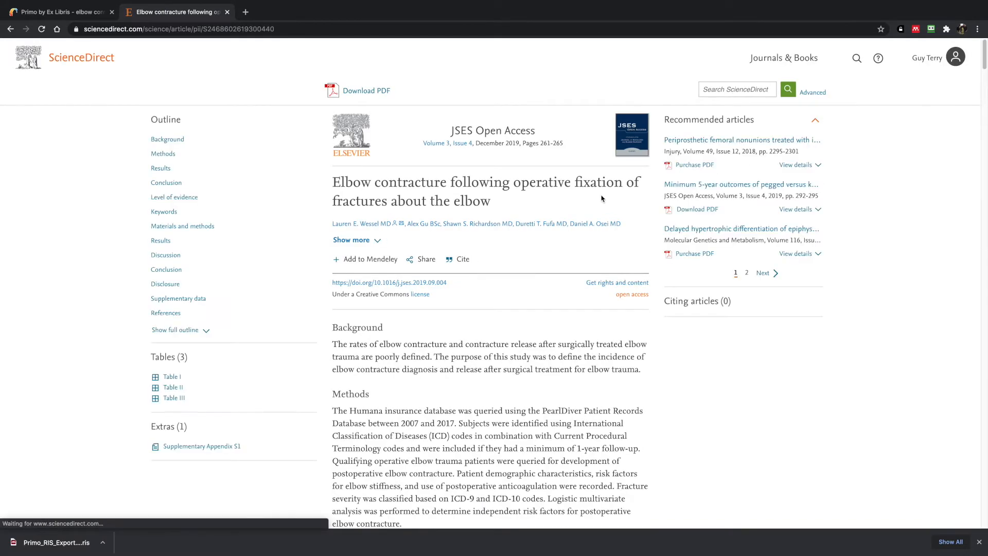
{"action": "left_click", "coordinate": [11, 29]}
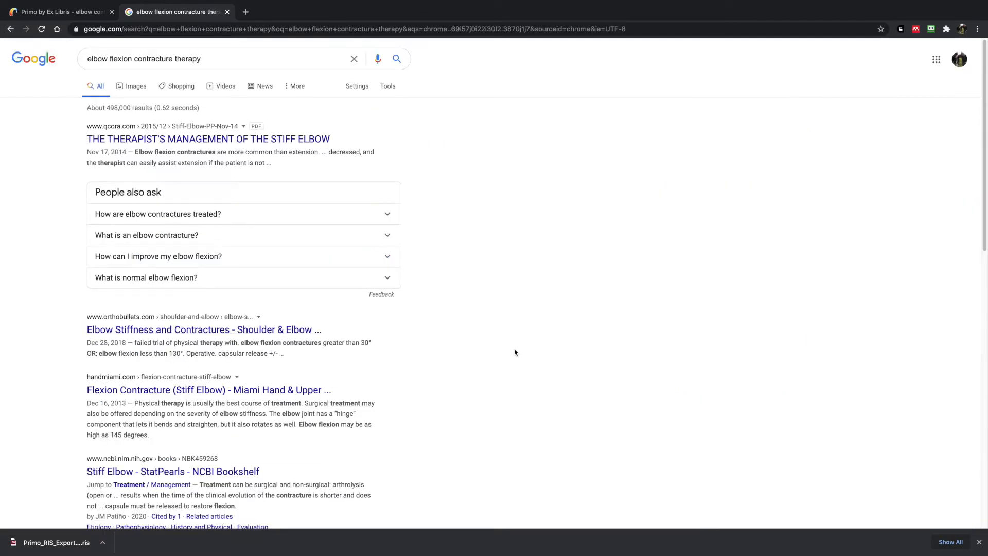
{"action": "scroll", "coordinate": [514, 352], "scroll_direction": "down", "scroll_amount": 1}
{"action": "left_click", "coordinate": [273, 311]}
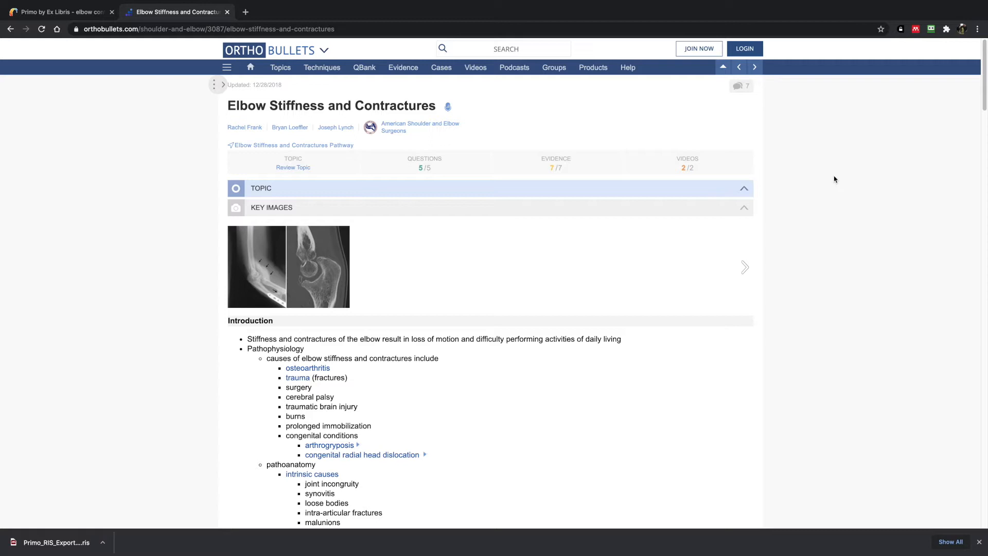
Copy the "Updated: 12/28/2018" line above the Elbow Stiffness and Contractures page title
{"action": "left_click_drag", "start_coordinate": [284, 85], "coordinate": [230, 84]}
{"action": "key", "text": "ctrl+c"}
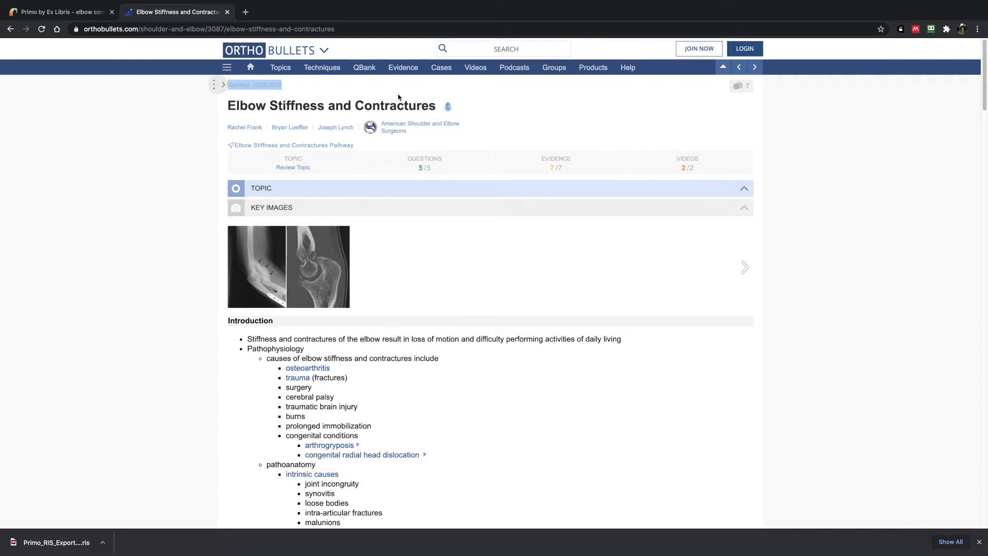
{"action": "left_click", "coordinate": [828, 223]}
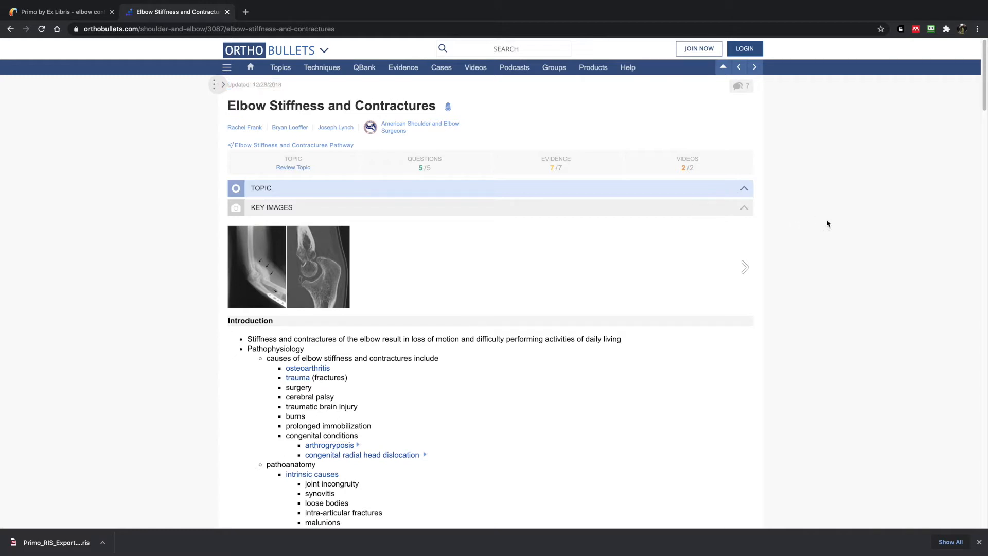
Edit the page's reference in the Mendeley Web Importer, pasting the copied update date as its publication
{"action": "left_click", "coordinate": [916, 31]}
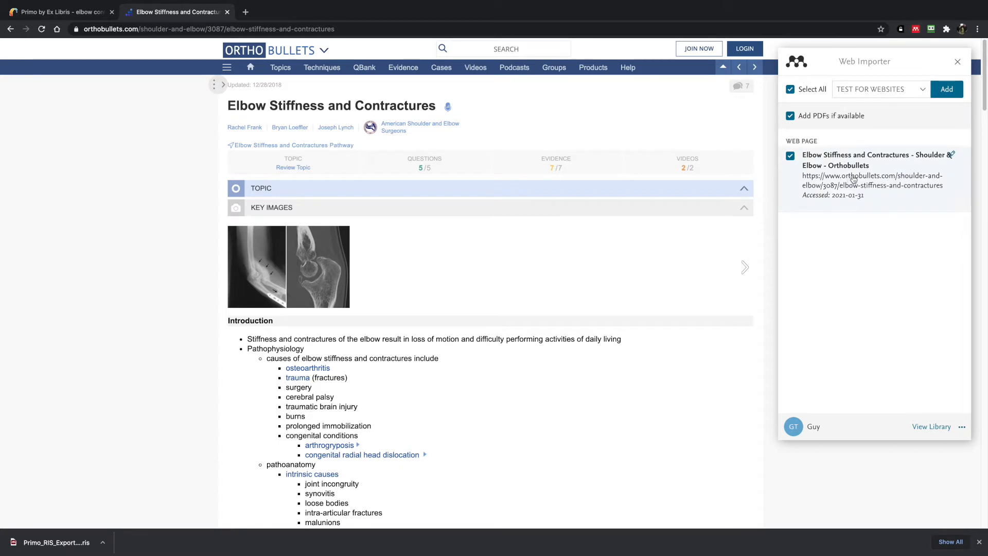
{"action": "mouse_move", "coordinate": [959, 161]}
{"action": "left_click", "coordinate": [952, 156]}
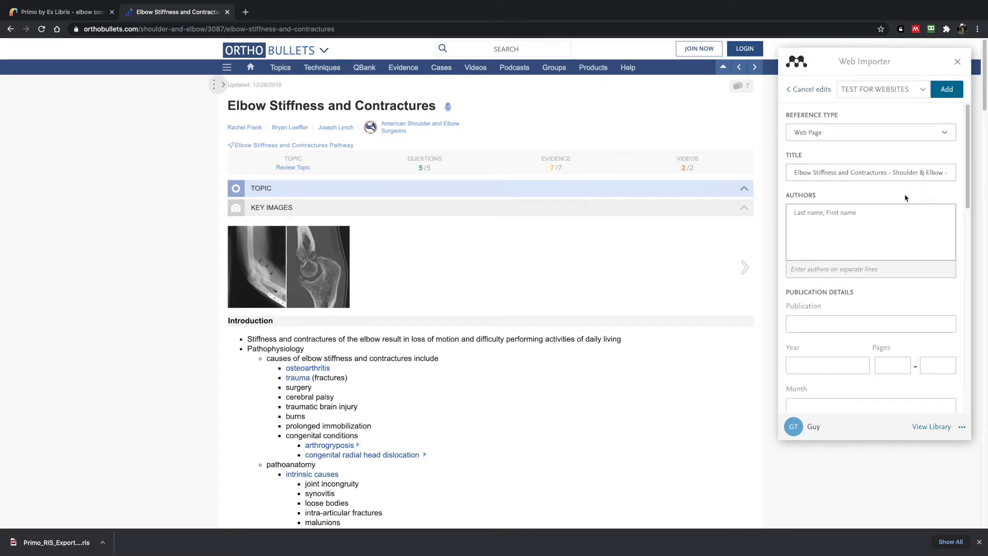
{"action": "scroll", "coordinate": [902, 203], "scroll_direction": "down", "scroll_amount": 1}
{"action": "left_click", "coordinate": [854, 300]}
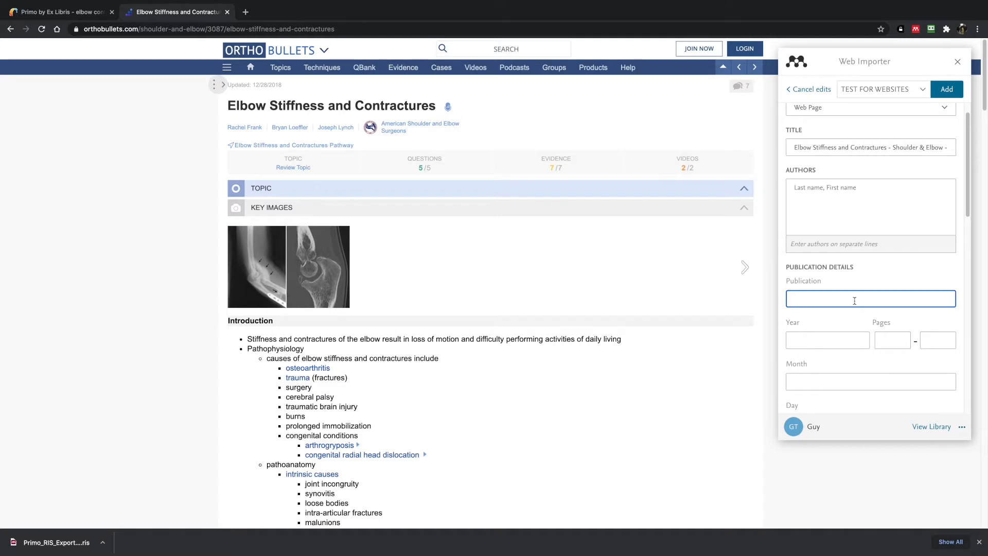
{"action": "key", "text": "ctrl+v"}
{"action": "left_click", "coordinate": [823, 298]}
{"action": "key", "text": "BackSpace"}
{"action": "key", "text": "BackSpace"}
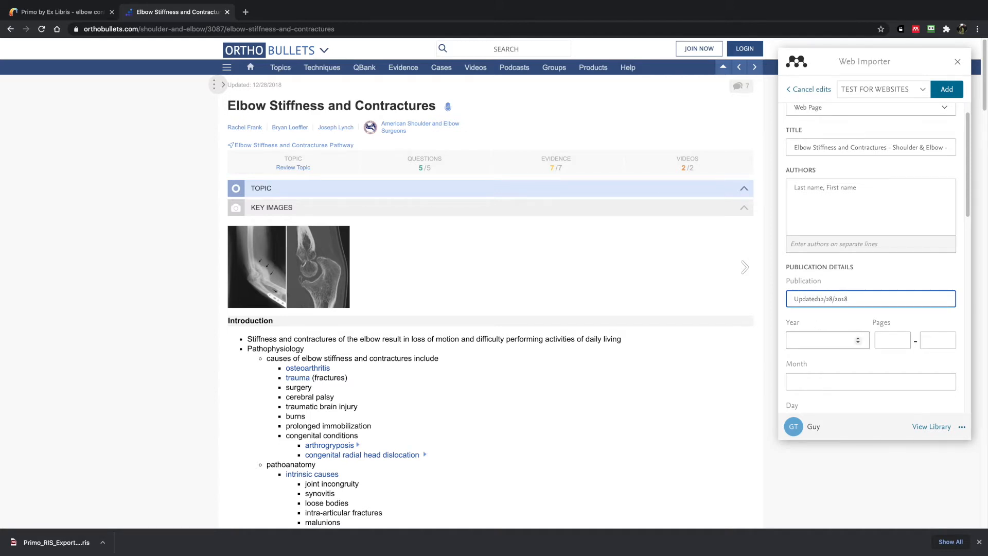
Reword the publication as "Updated December 28, 2018" and add the reference to the TEST FOR WEBSITES folder
{"action": "type", "text": "December 28, 2018"}
{"action": "key", "text": "shift+Right"}
{"action": "key", "text": "shift+Right"}
{"action": "key", "text": "shift+Right"}
{"action": "key", "text": "shift+Right"}
{"action": "key", "text": "shift+Right"}
{"action": "key", "text": "shift+Right"}
{"action": "key", "text": "shift+Right"}
{"action": "key", "text": "shift+Right"}
{"action": "key", "text": "shift+Right"}
{"action": "key", "text": "BackSpace"}
{"action": "left_click", "coordinate": [950, 93]}
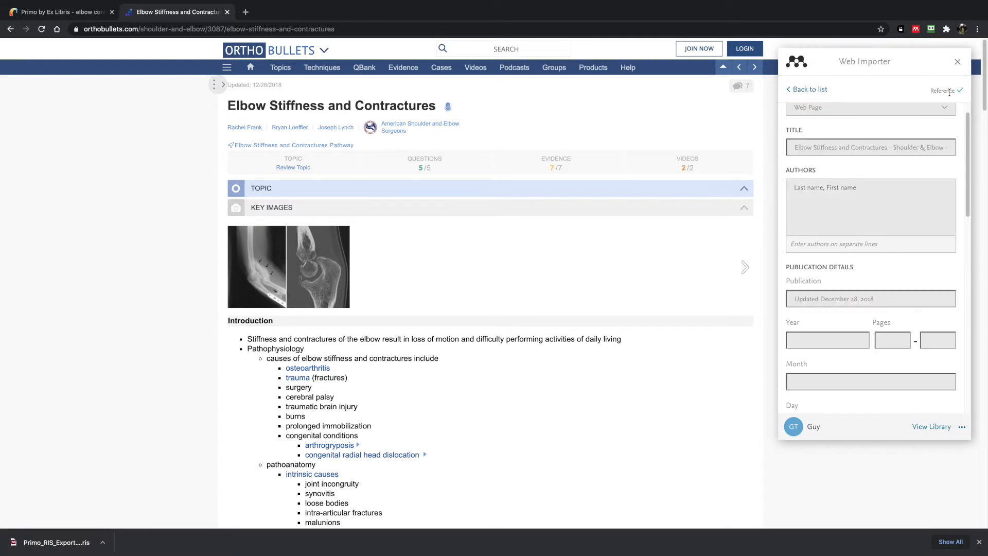
{"action": "left_click", "coordinate": [958, 61]}
Switch to Mendeley, sync the library and sort the TEST FOR WEBSITES folder by date added, newest first
{"action": "key", "text": "super+Tab"}
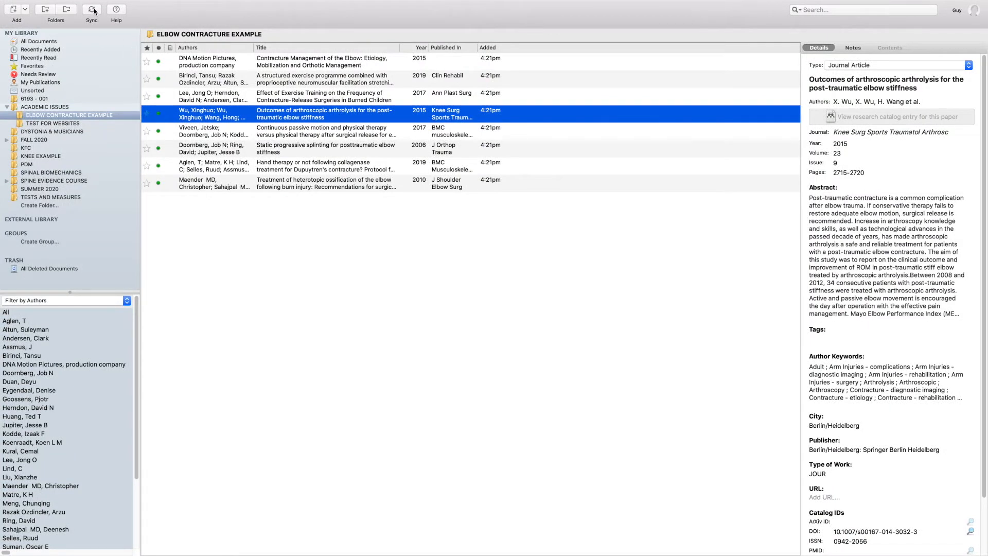
{"action": "left_click", "coordinate": [93, 10]}
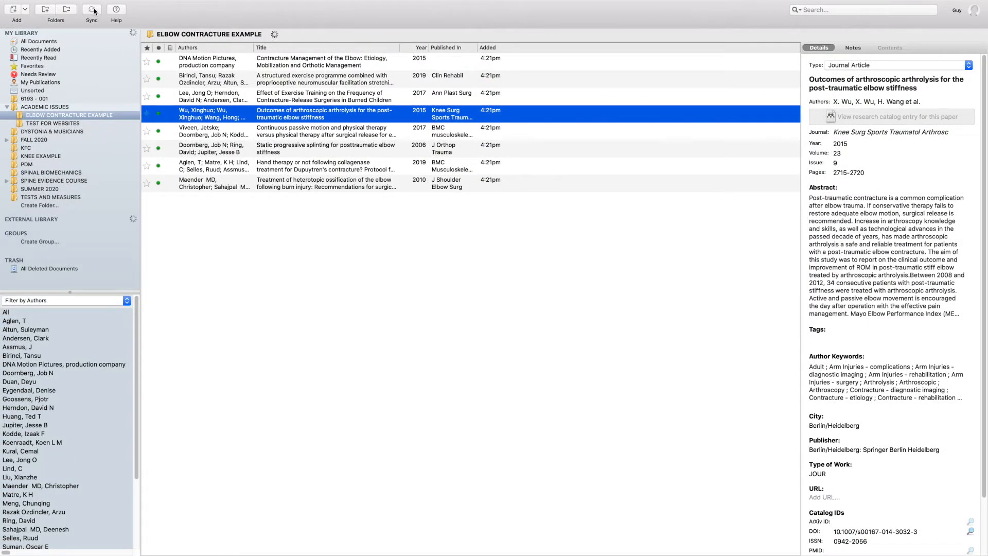
{"action": "left_click", "coordinate": [70, 124]}
{"action": "left_click", "coordinate": [485, 47]}
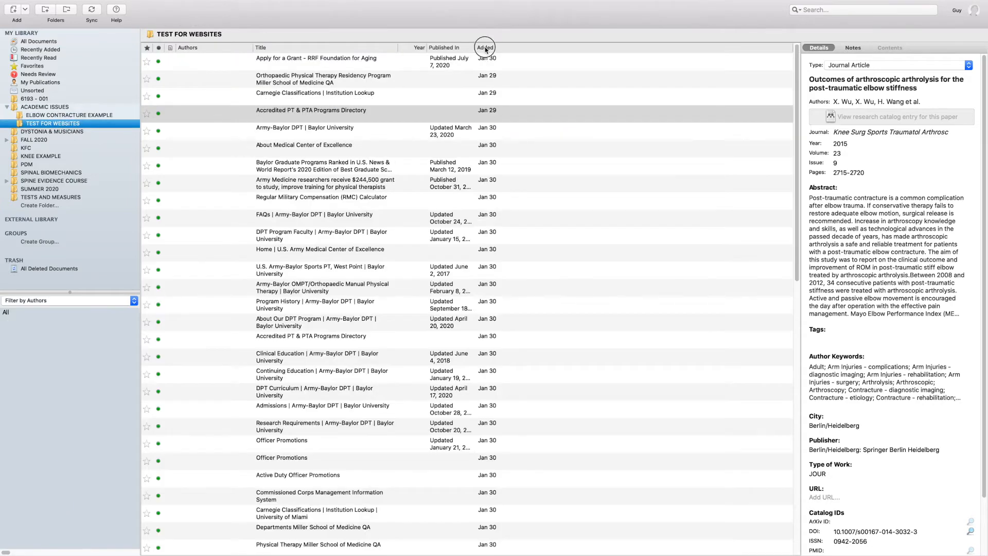
{"action": "left_click", "coordinate": [486, 47]}
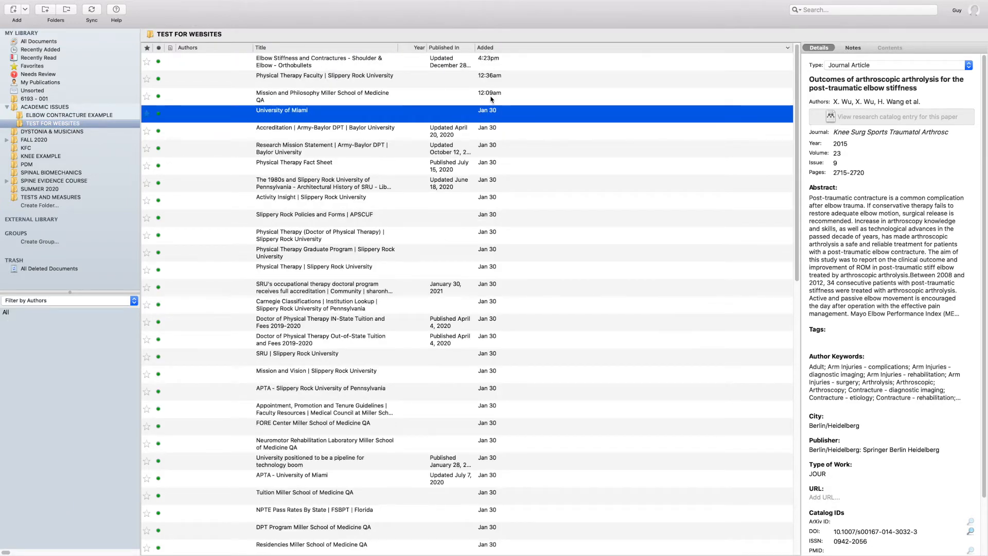
Place the Orthobullets Elbow Stiffness and Contractures reference in the ELBOW CONTRACTURE EXAMPLE folder and open that folder
{"action": "left_click", "coordinate": [357, 65]}
{"action": "left_click_drag", "start_coordinate": [293, 60], "coordinate": [97, 113]}
{"action": "left_click", "coordinate": [97, 113]}
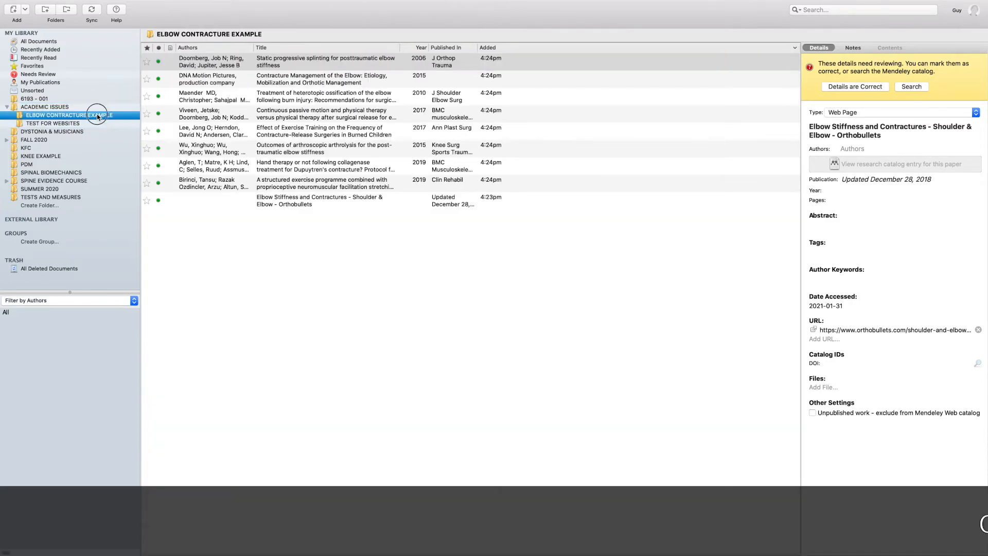
Mark the details of the Orthobullets web page reference as correct
{"action": "left_click", "coordinate": [227, 200]}
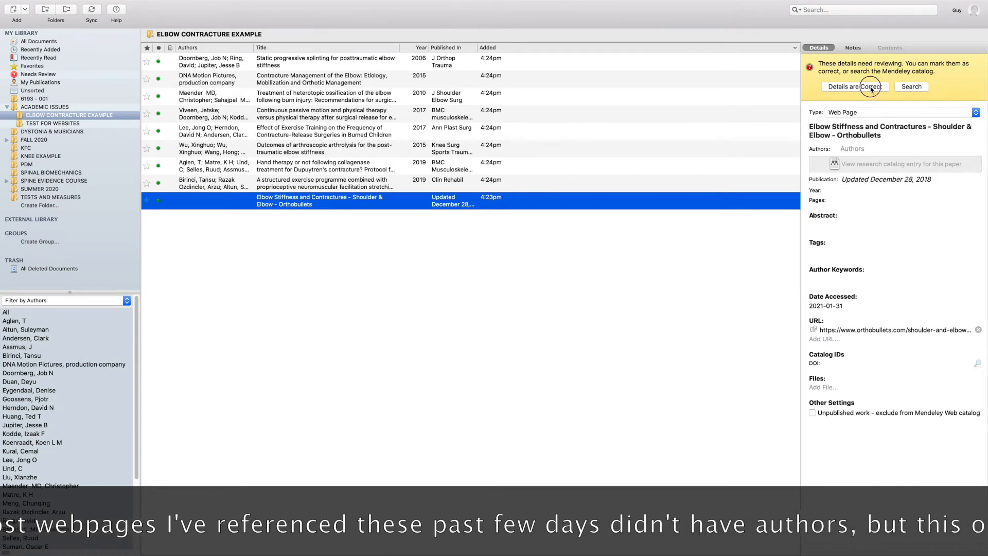
{"action": "left_click", "coordinate": [848, 87]}
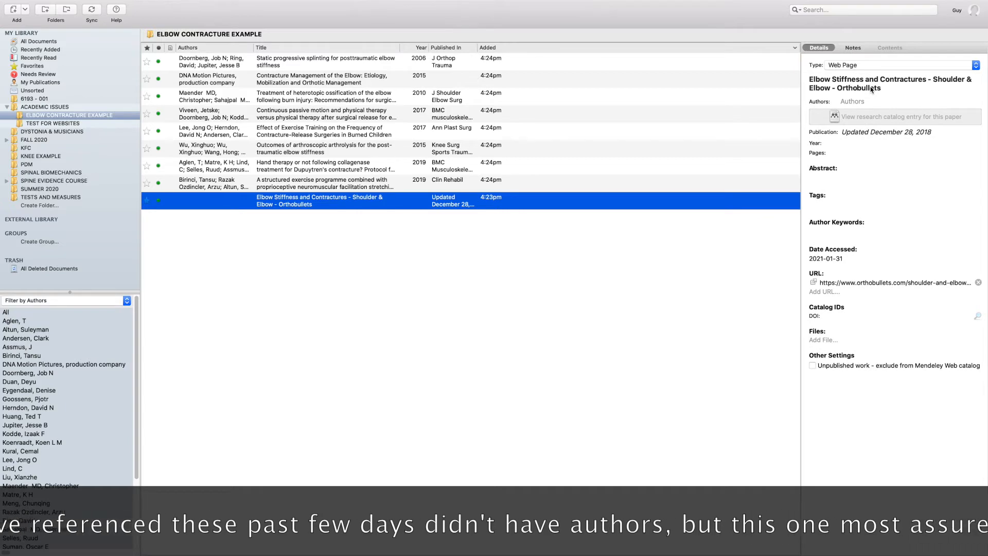
{"action": "left_click", "coordinate": [577, 370]}
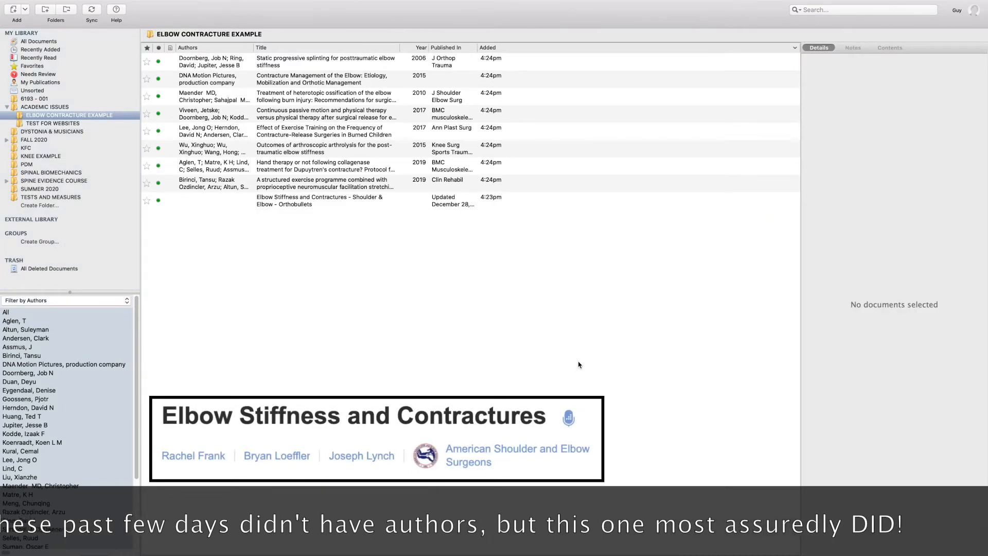
Widen the details area and tag the "Static progressive splinting for posttraumatic elbow stiffness" reference as Keep
{"action": "left_click", "coordinate": [376, 62]}
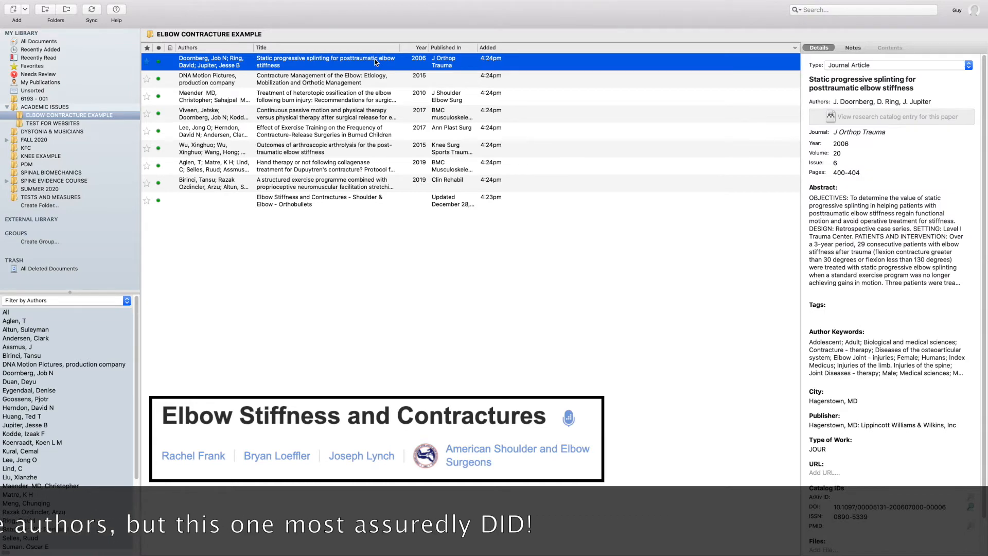
{"action": "left_click_drag", "start_coordinate": [801, 255], "coordinate": [615, 256]}
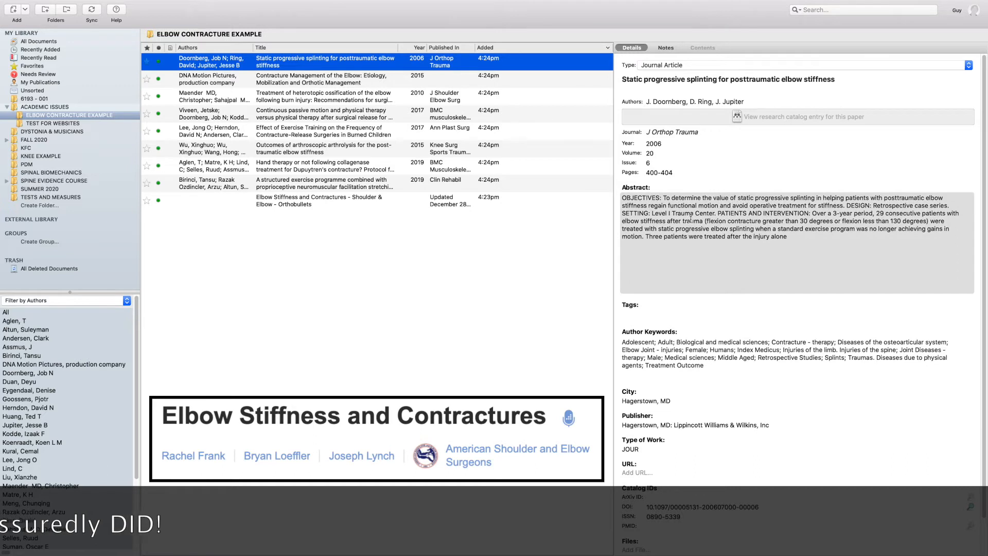
{"action": "left_click", "coordinate": [641, 315]}
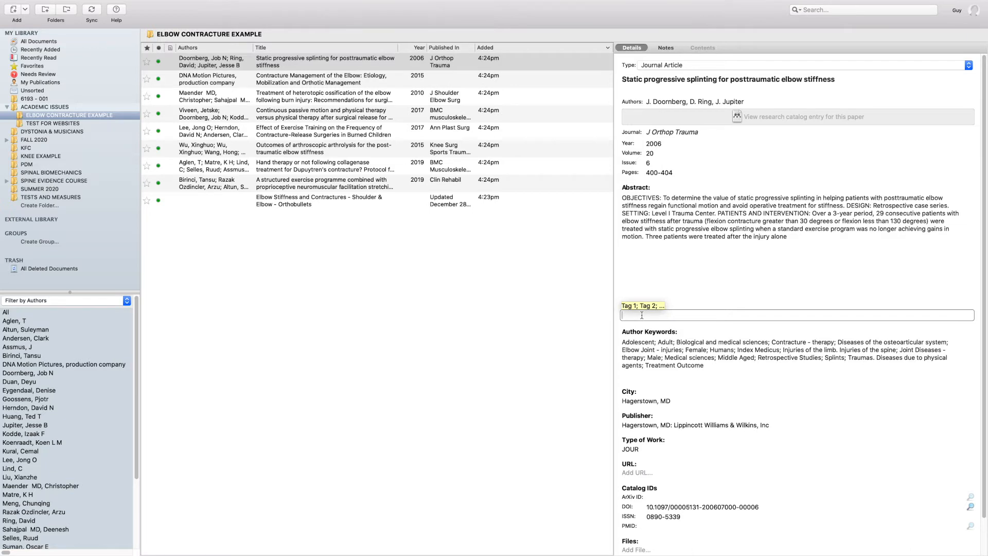
{"action": "type", "text": "Keep"}
{"action": "key", "text": "Return"}
Tag the "Contracture Management of the Elbow" reference as Nope and the heterotopic ossification reference as Keep
{"action": "left_click", "coordinate": [332, 86]}
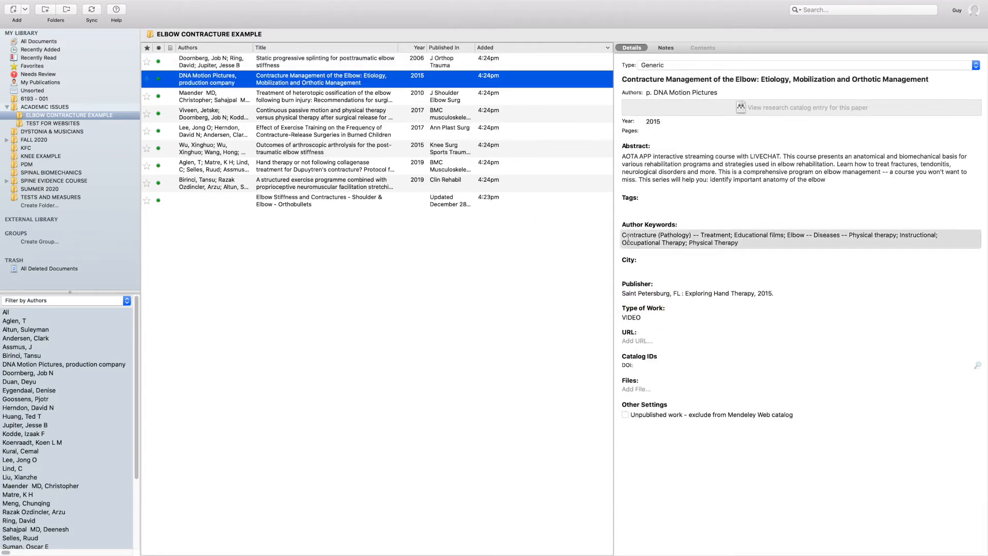
{"action": "left_click", "coordinate": [634, 209]}
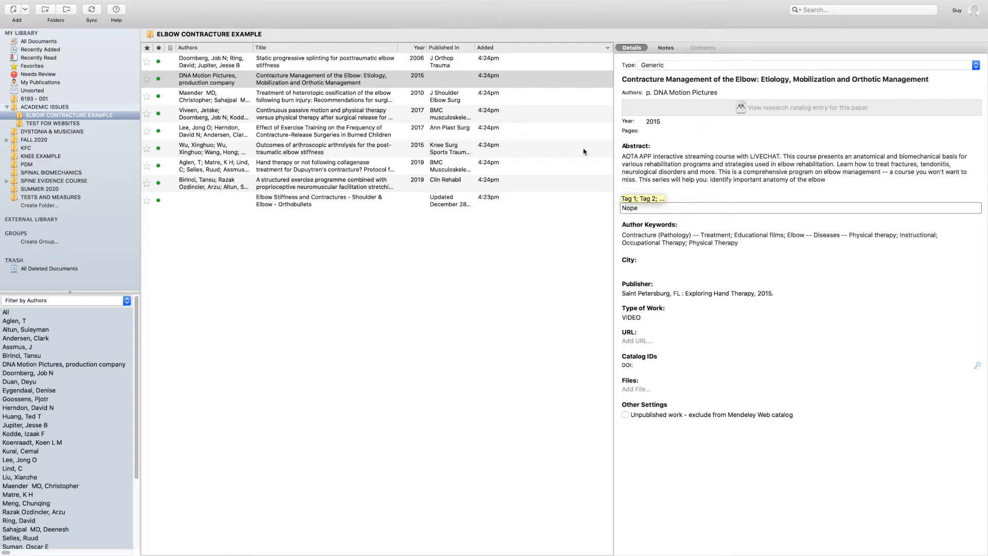
{"action": "left_click", "coordinate": [513, 99]}
{"action": "left_click", "coordinate": [643, 332]}
{"action": "type", "text": "Keep"}
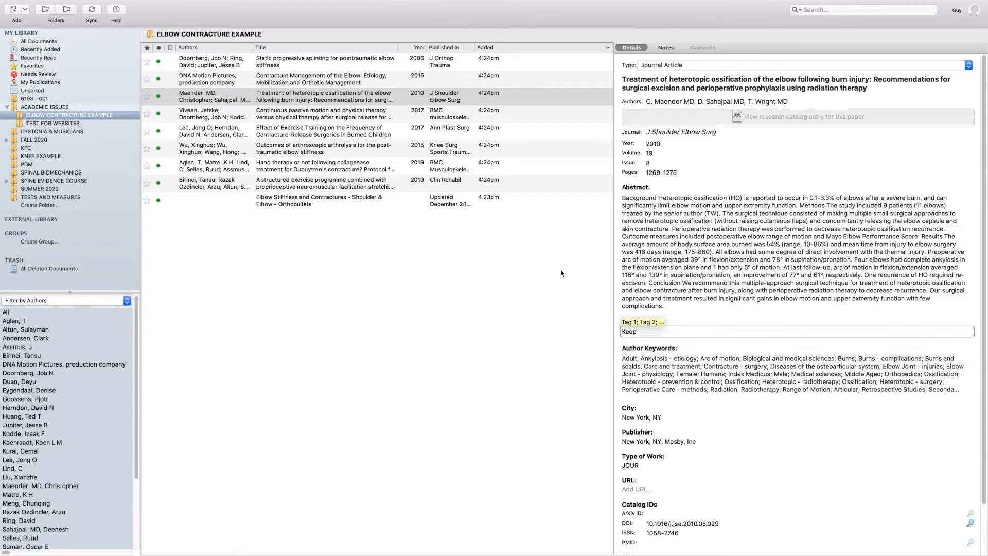
Tag the continuous passive motion reference and the exercise training in burned children reference as Keep
{"action": "left_click", "coordinate": [270, 115]}
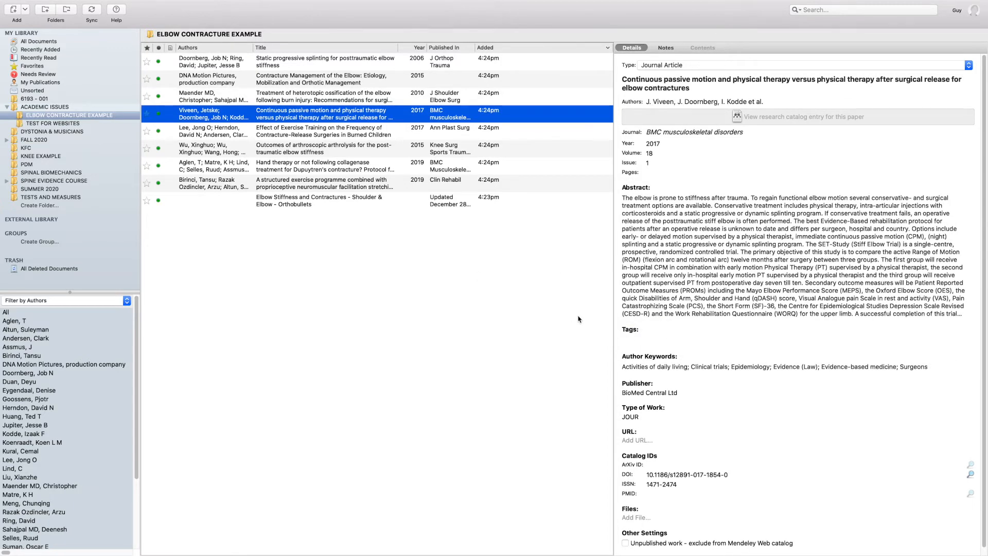
{"action": "left_click", "coordinate": [639, 341]}
{"action": "type", "text": "Keep"}
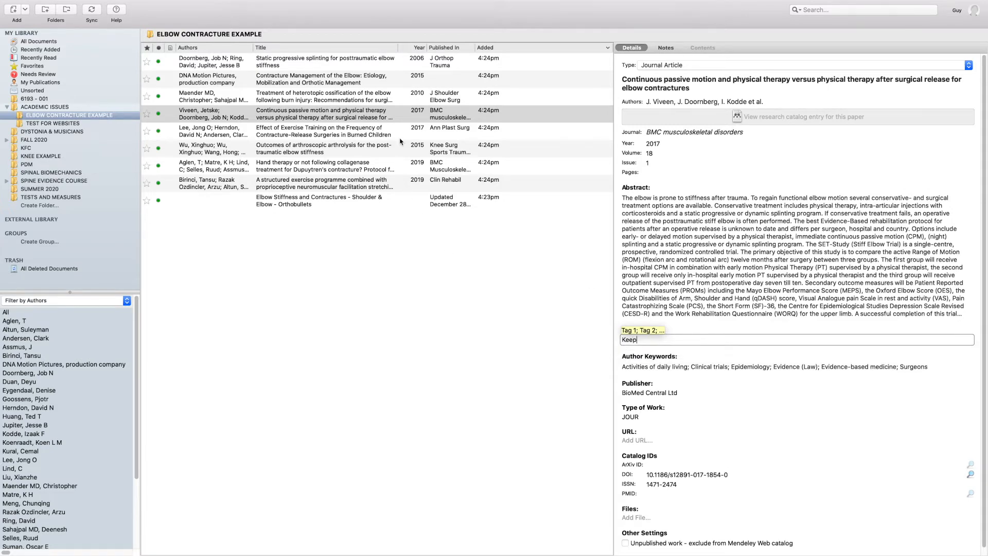
{"action": "left_click", "coordinate": [395, 134]}
{"action": "left_click", "coordinate": [641, 308]}
{"action": "type", "text": "Keep"}
{"action": "key", "text": "Return"}
{"action": "left_click", "coordinate": [555, 192]}
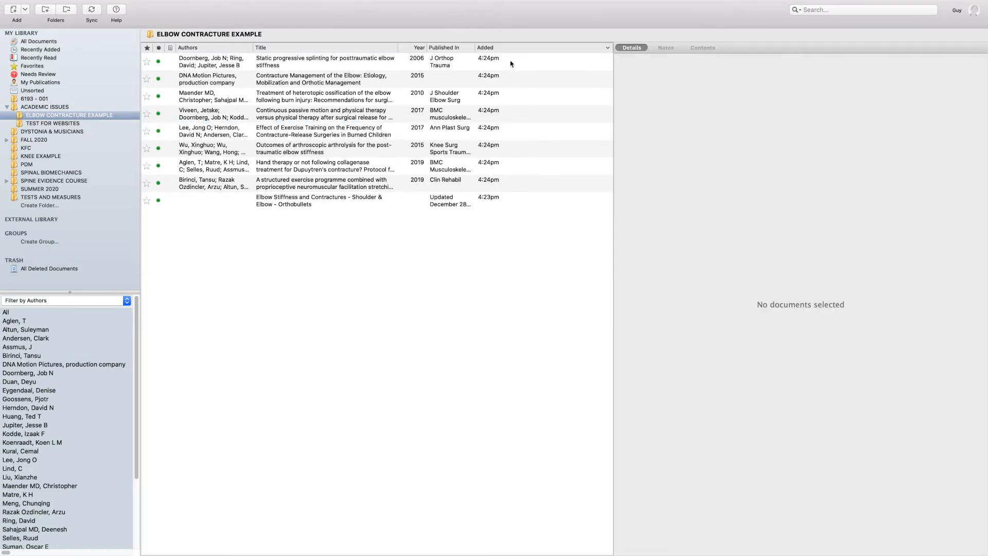
Search the ELBOW CONTRACTURE EXAMPLE folder for "Keep" and view the details of the first result
{"action": "left_click", "coordinate": [798, 10]}
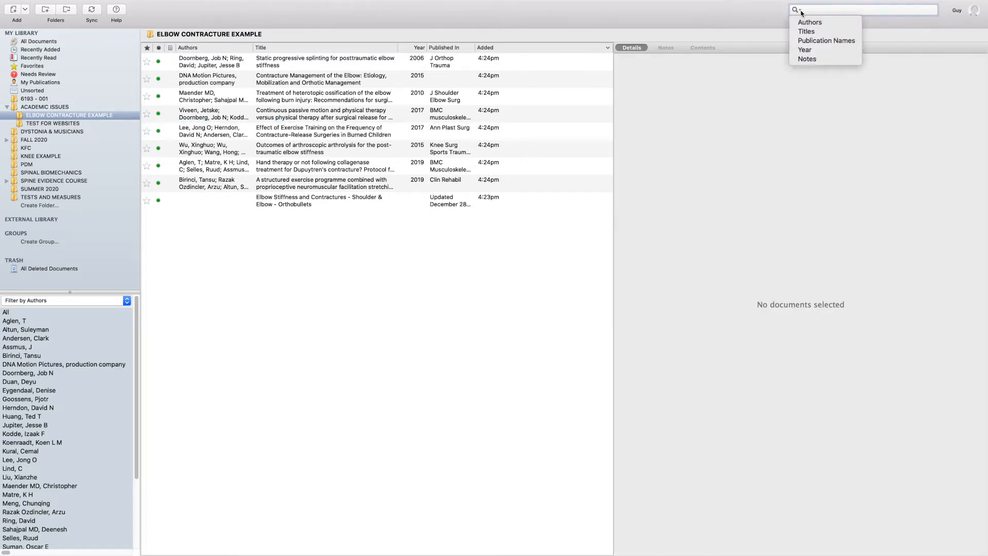
{"action": "left_click", "coordinate": [812, 11]}
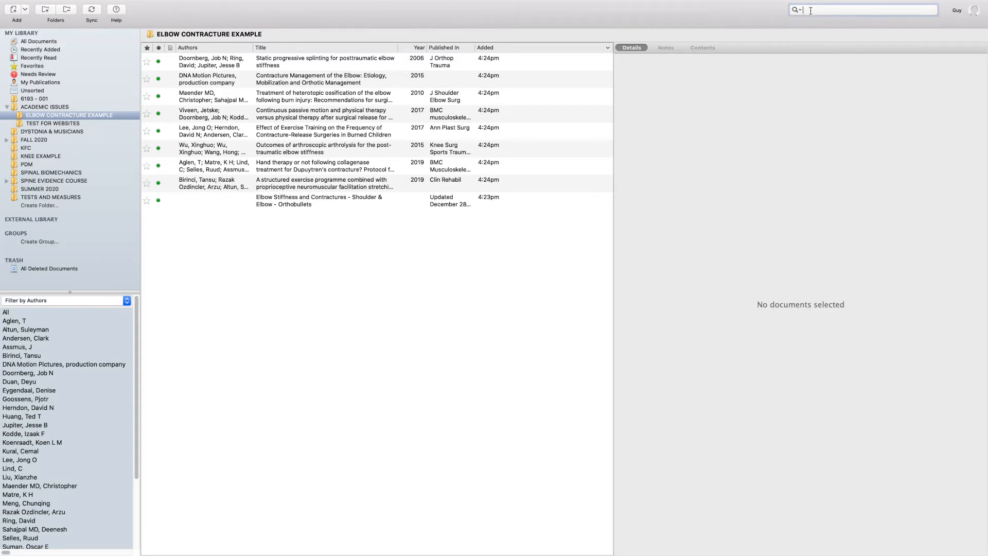
{"action": "type", "text": "Keep"}
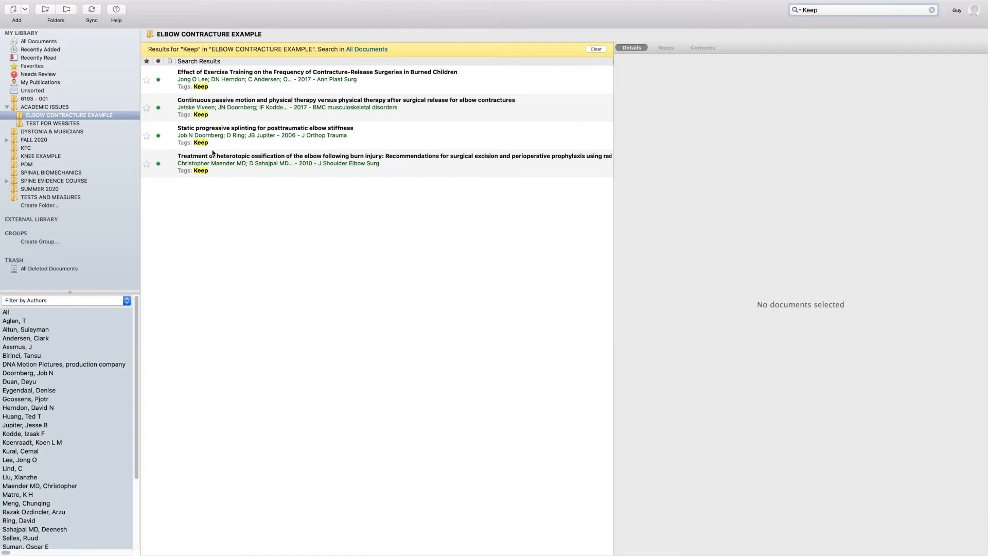
{"action": "left_click", "coordinate": [221, 79]}
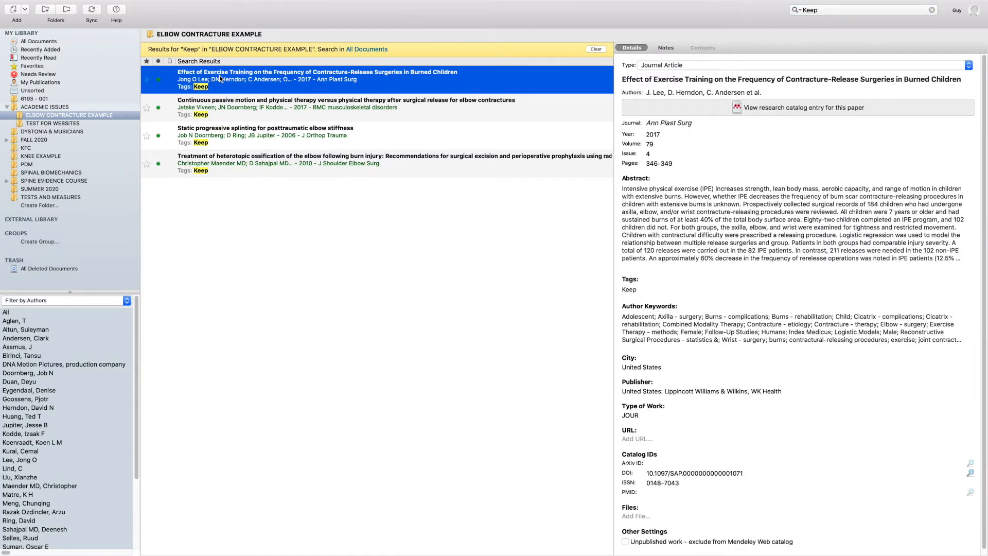
Copy the exercise training article's title, switch to the TWU library search in Chrome and search for that title instead of the previous query
{"action": "triple_click", "coordinate": [688, 80]}
{"action": "key", "text": "super+c"}
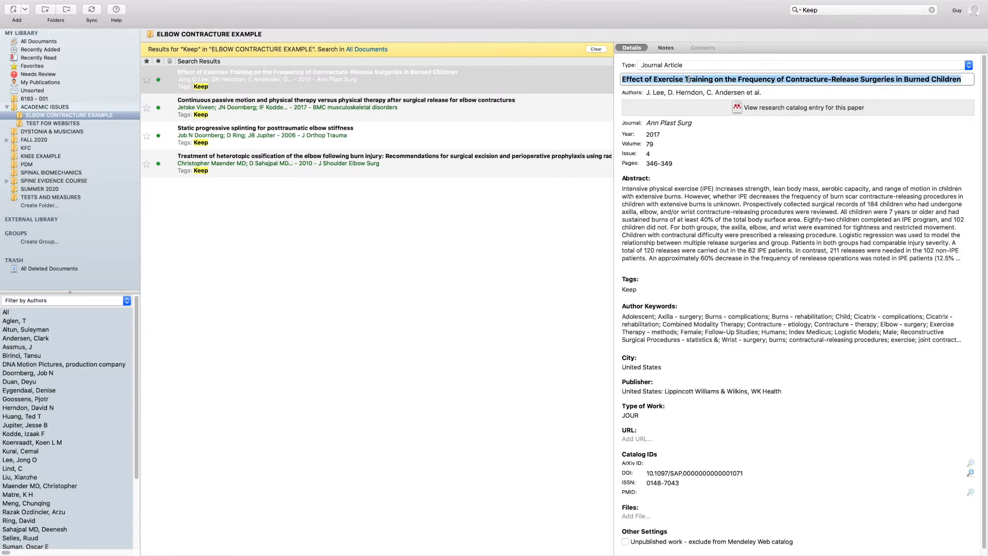
{"action": "key", "text": "super+Tab"}
{"action": "key", "text": "super+Tab"}
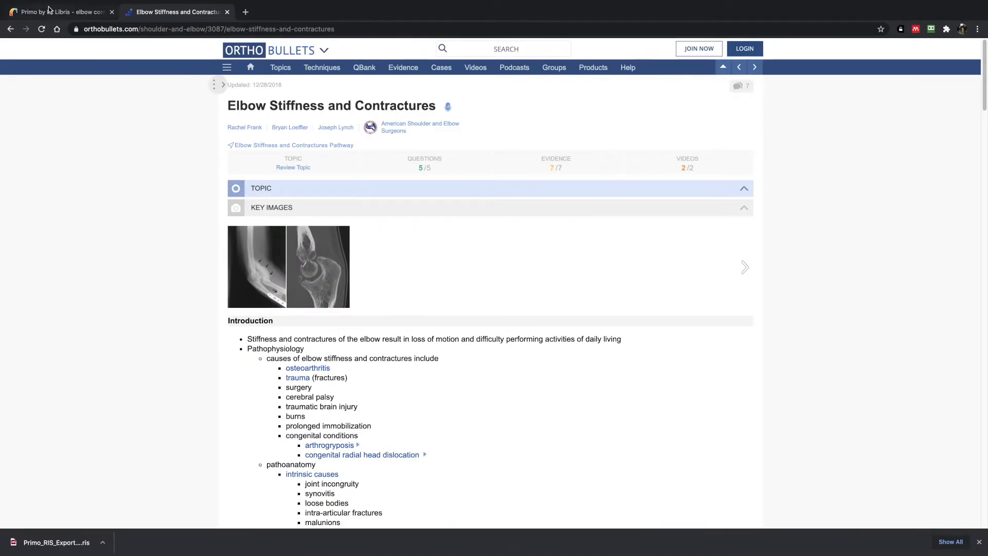
{"action": "key", "text": "ctrl+shift+Tab"}
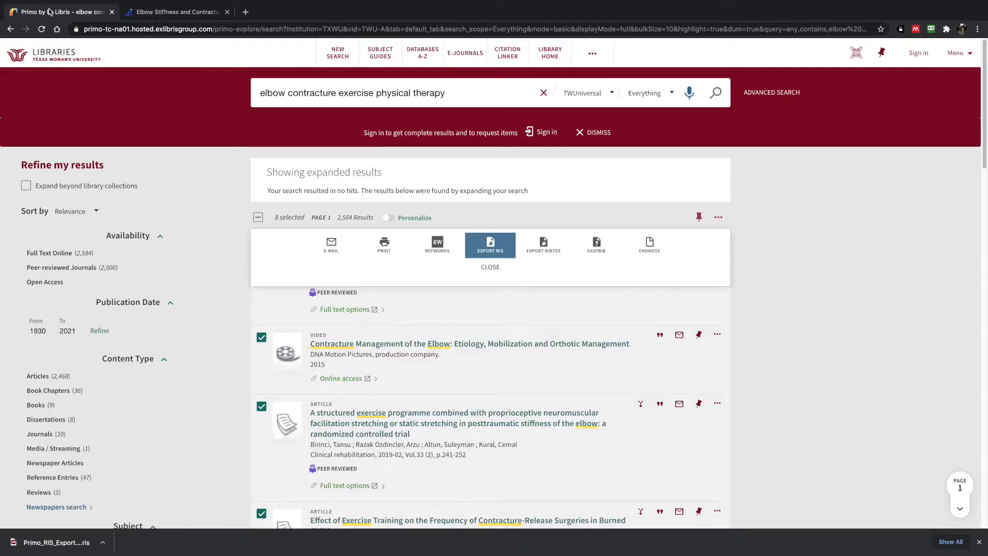
{"action": "left_click", "coordinate": [543, 93]}
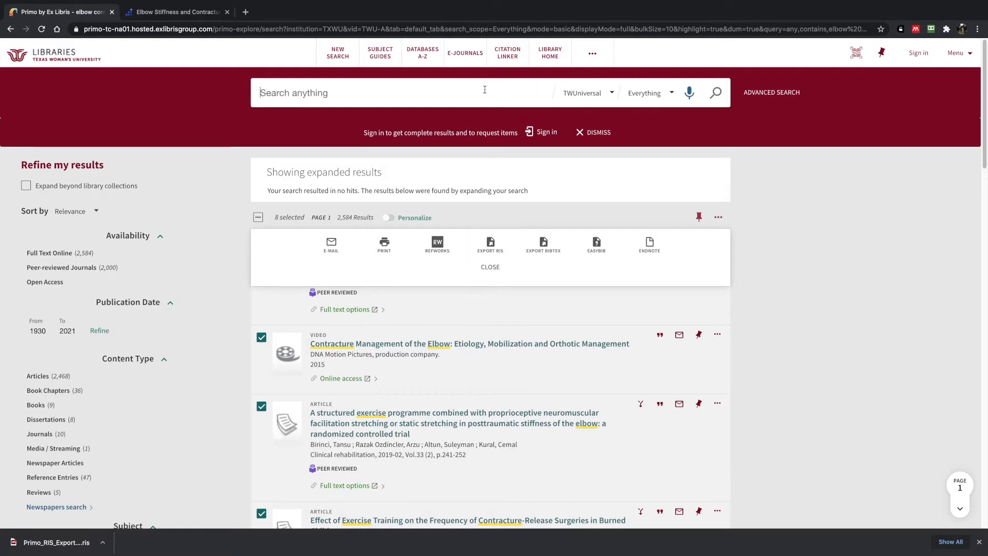
{"action": "key", "text": "super+v"}
{"action": "key", "text": "Return"}
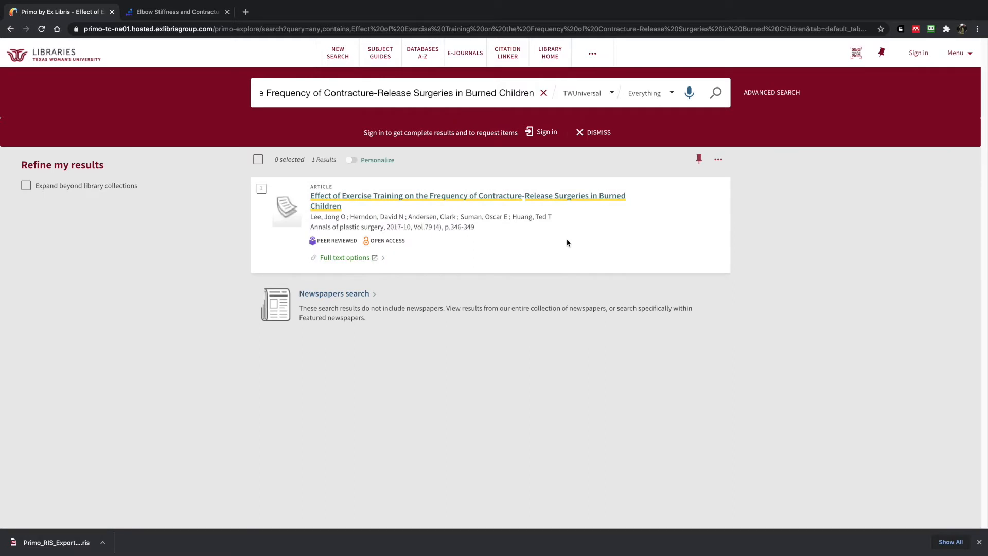
Sign in to the TWU library with the account username and password
{"action": "left_click", "coordinate": [546, 134]}
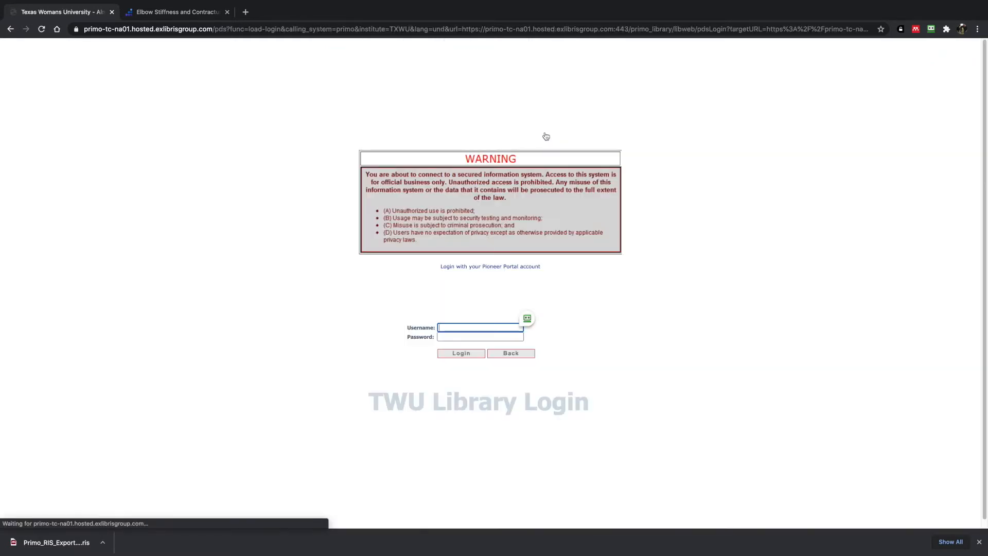
{"action": "left_click", "coordinate": [553, 319]}
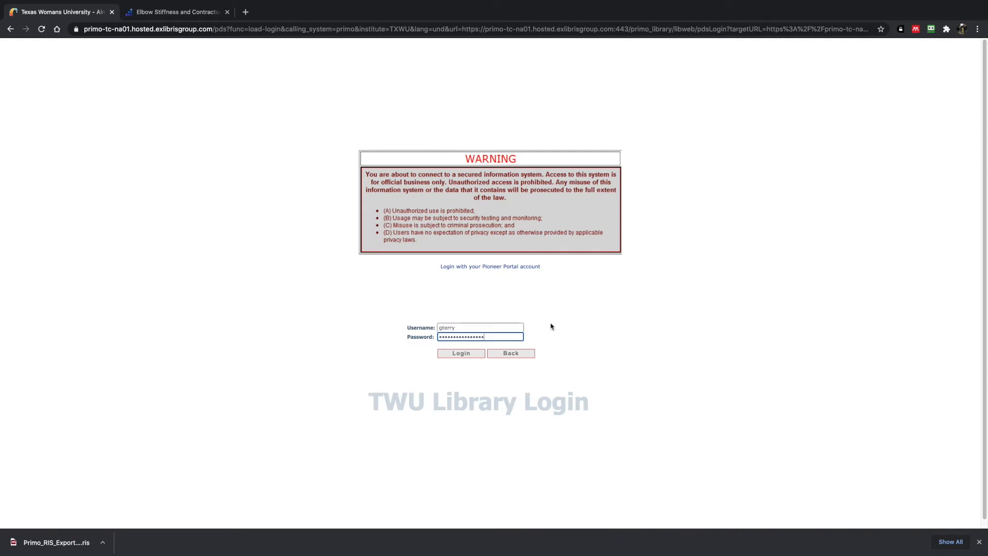
{"action": "left_click", "coordinate": [466, 355]}
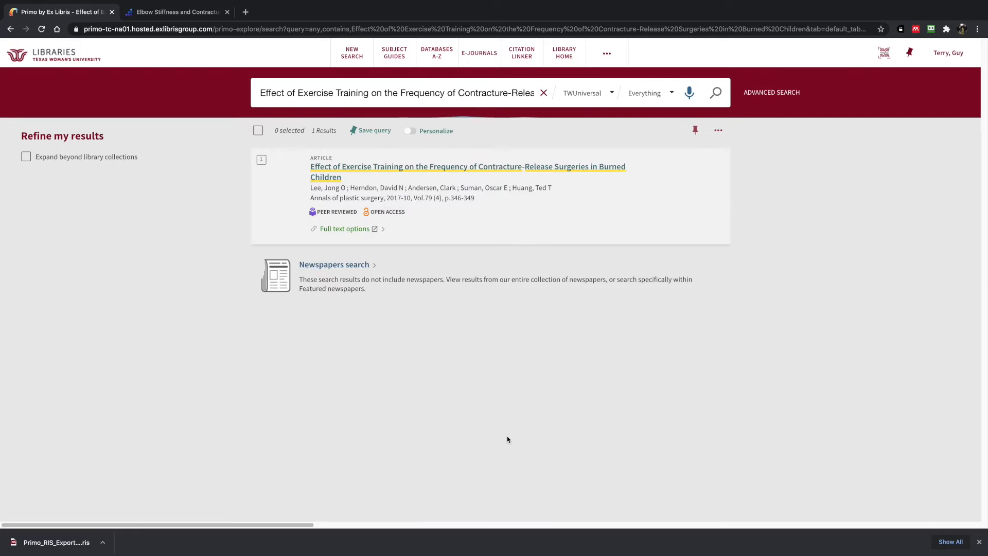
Open the full text options of the exercise training article and follow the LWW High Impact Collection source
{"action": "left_click", "coordinate": [349, 229]}
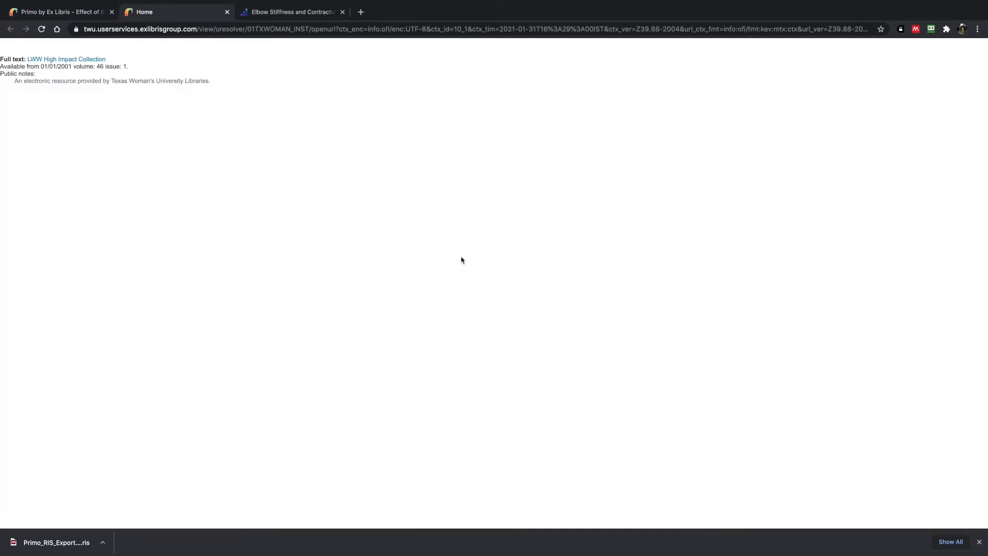
{"action": "left_click", "coordinate": [83, 60]}
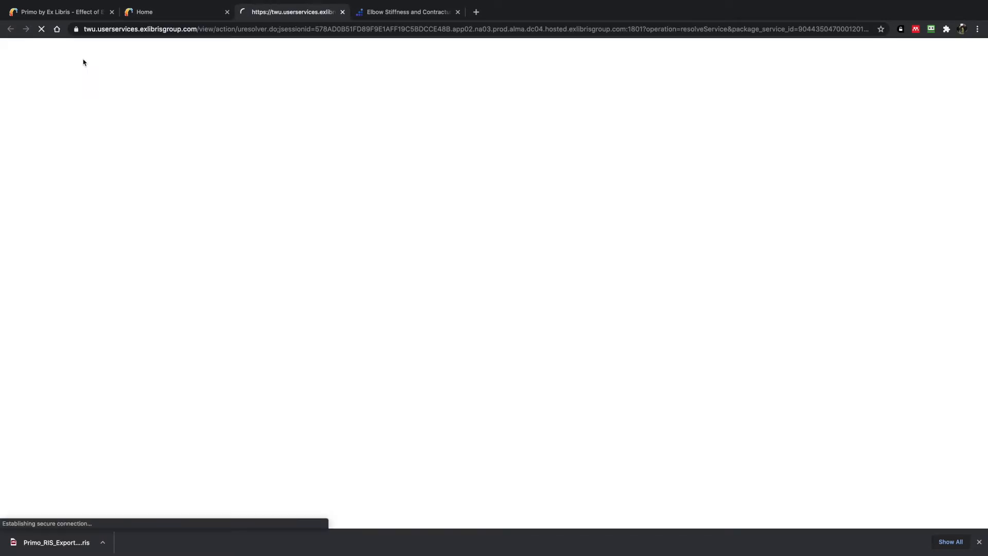